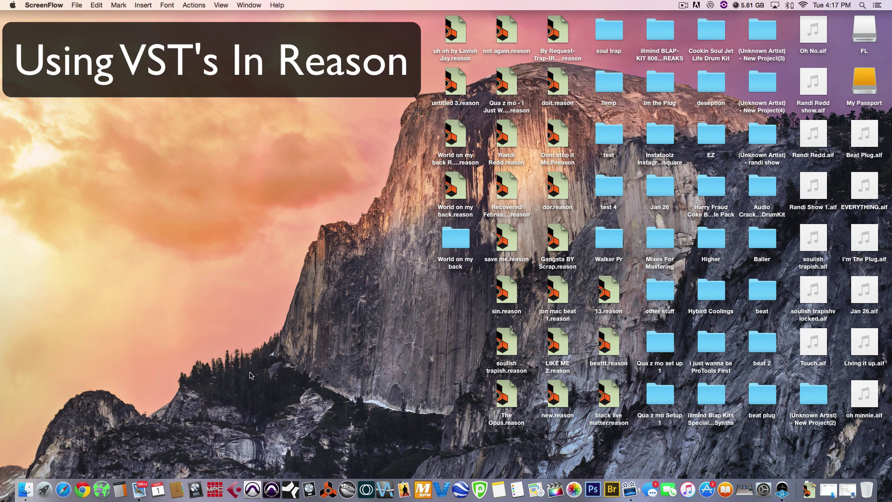
Step: Launch Cubase Pro 8.5 from its icon in the Dock
{"action": "left_click", "coordinate": [232, 490]}
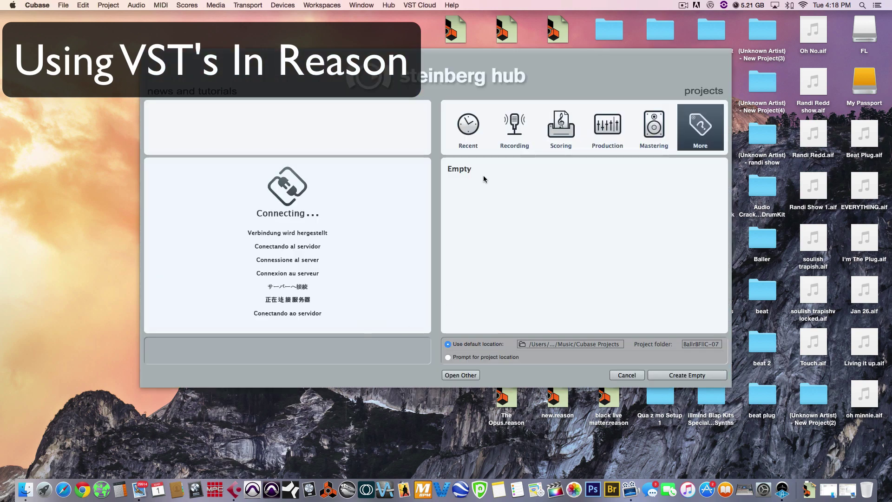
Step: Create an empty Cubase project from the Hub and close the ReWire channel window
{"action": "left_click", "coordinate": [468, 173]}
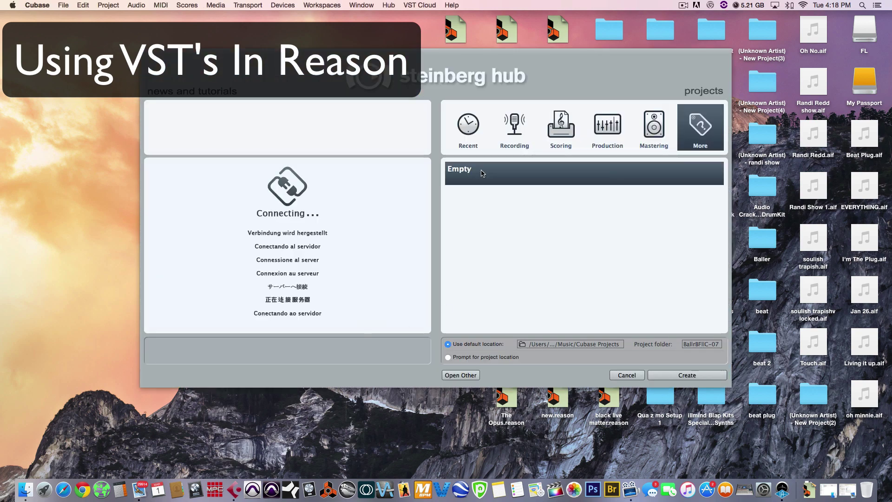
{"action": "left_click", "coordinate": [681, 375]}
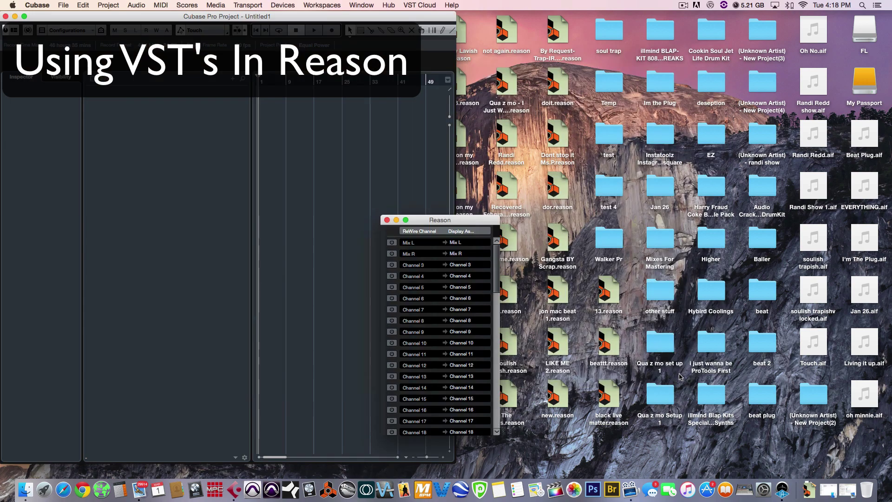
{"action": "left_click", "coordinate": [471, 222]}
{"action": "left_click", "coordinate": [388, 220]}
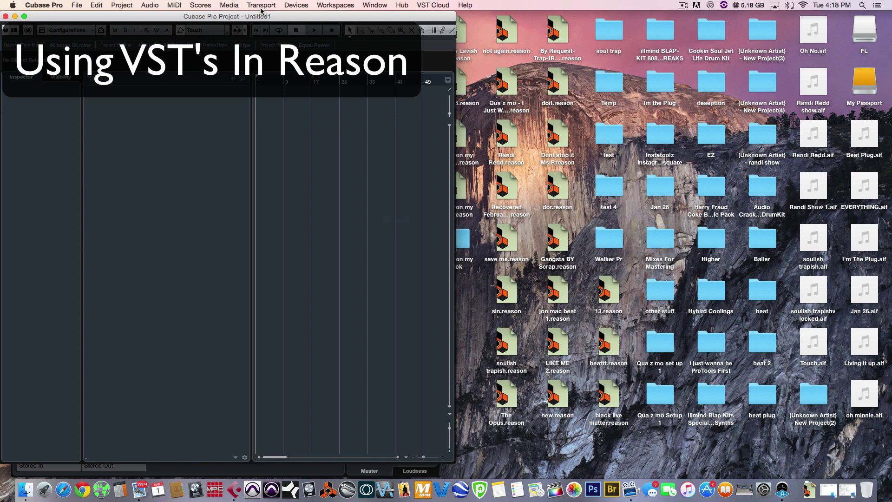
Step: Enable Reason's Mix L and Mix R ReWire channels from Devices, then launch Reason
{"action": "left_click", "coordinate": [288, 4]}
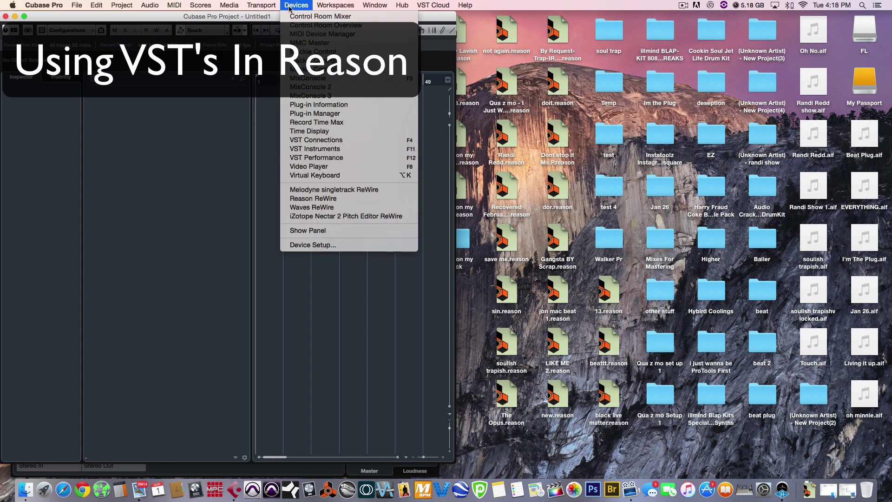
{"action": "left_click", "coordinate": [345, 199]}
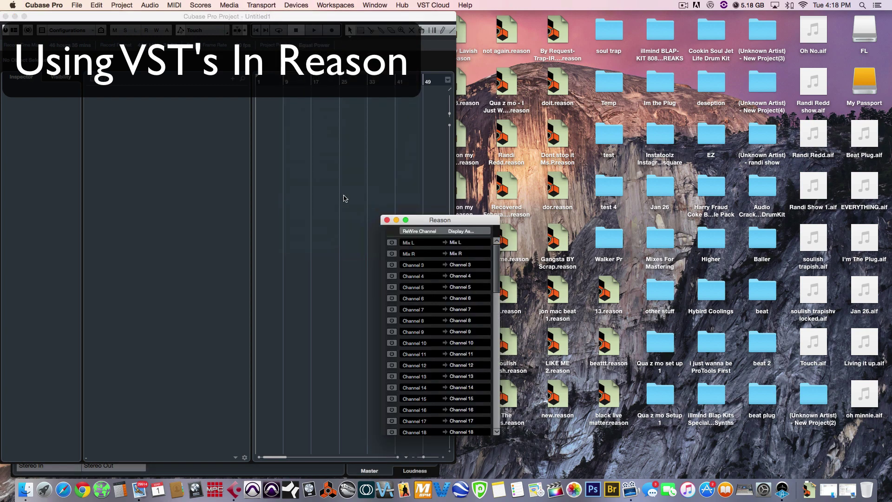
{"action": "left_click_drag", "start_coordinate": [462, 223], "coordinate": [319, 176]}
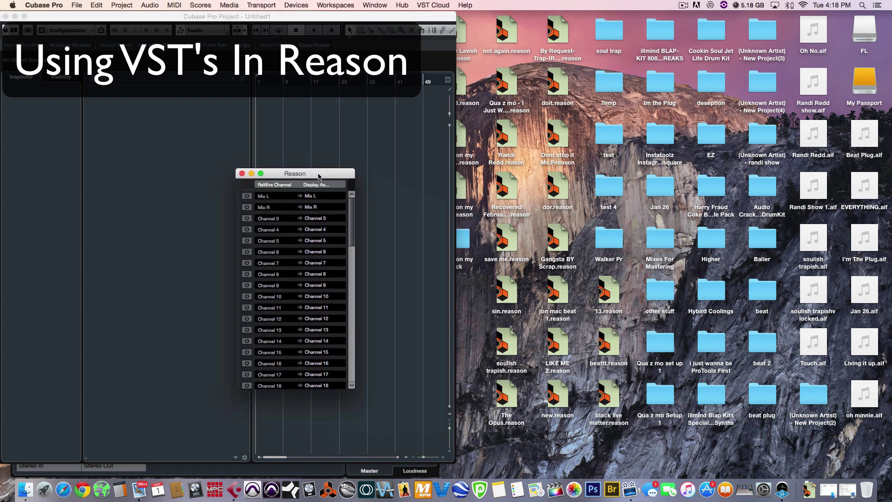
{"action": "left_click", "coordinate": [247, 197]}
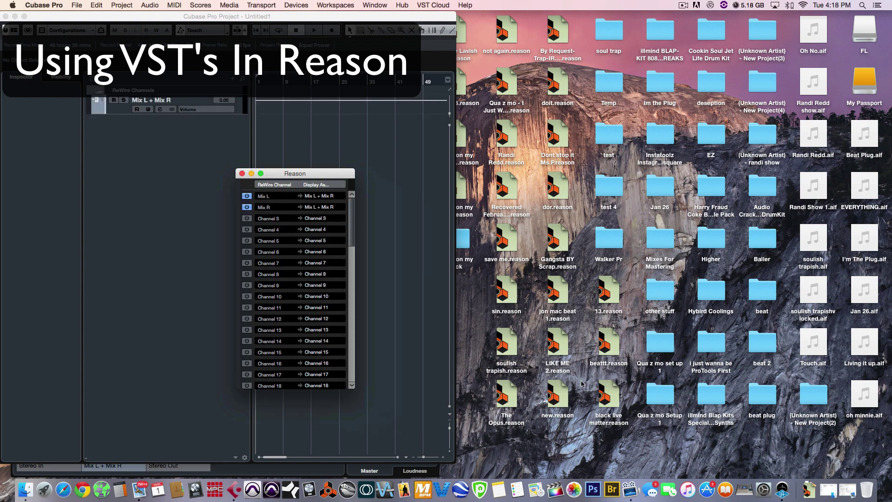
{"action": "left_click", "coordinate": [330, 491]}
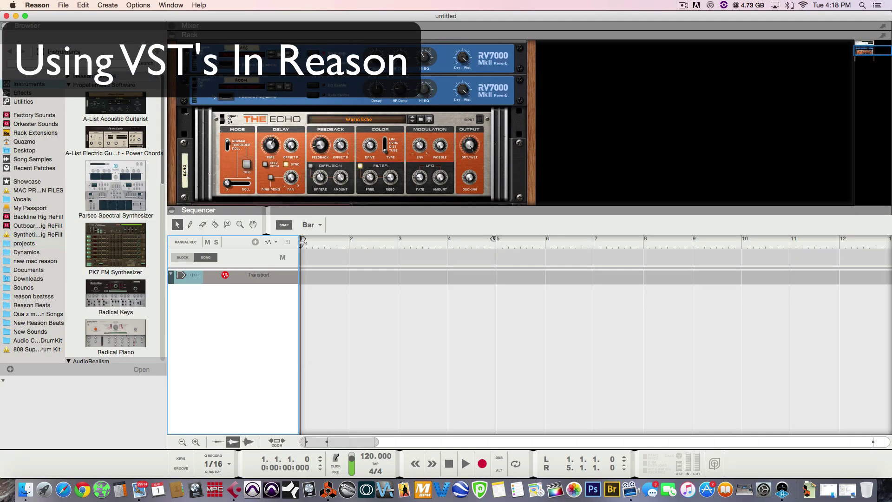
Step: Resize Reason's window to sit beside the Cubase project and scroll up the rack
{"action": "left_click_drag", "start_coordinate": [2, 239], "coordinate": [553, 210]}
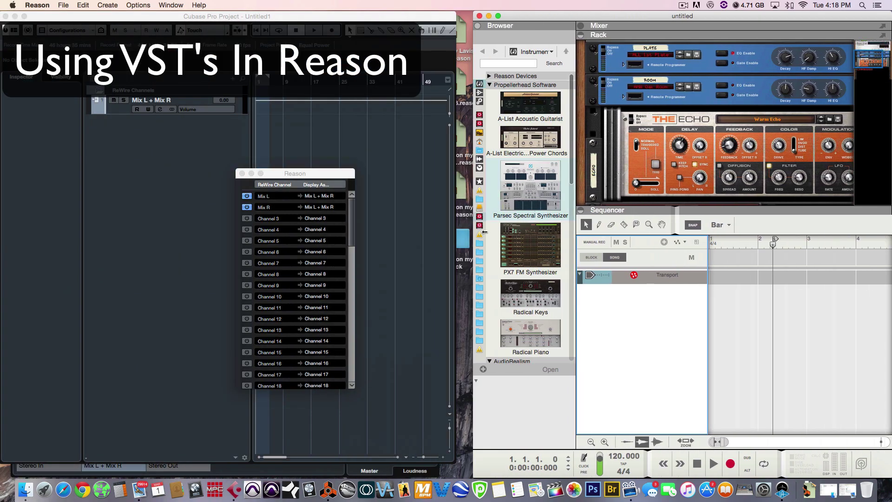
{"action": "left_click_drag", "start_coordinate": [473, 234], "coordinate": [457, 241]}
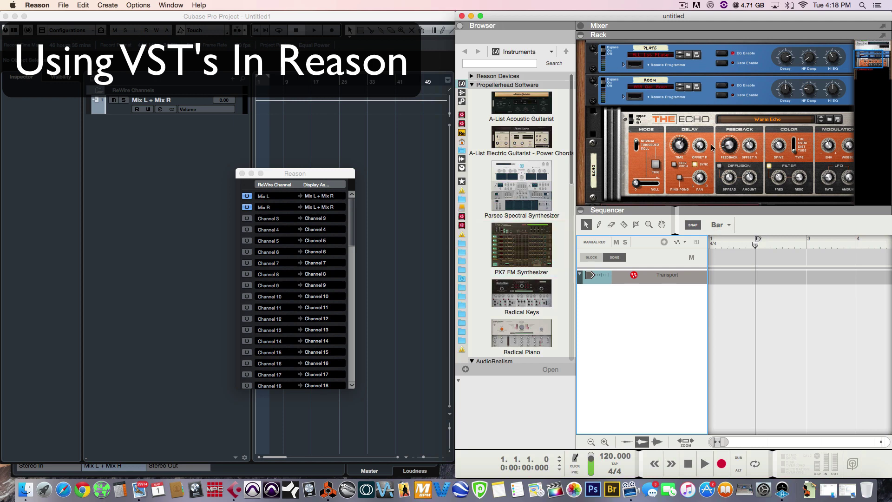
{"action": "scroll", "coordinate": [711, 147], "scroll_direction": "up", "scroll_amount": 5}
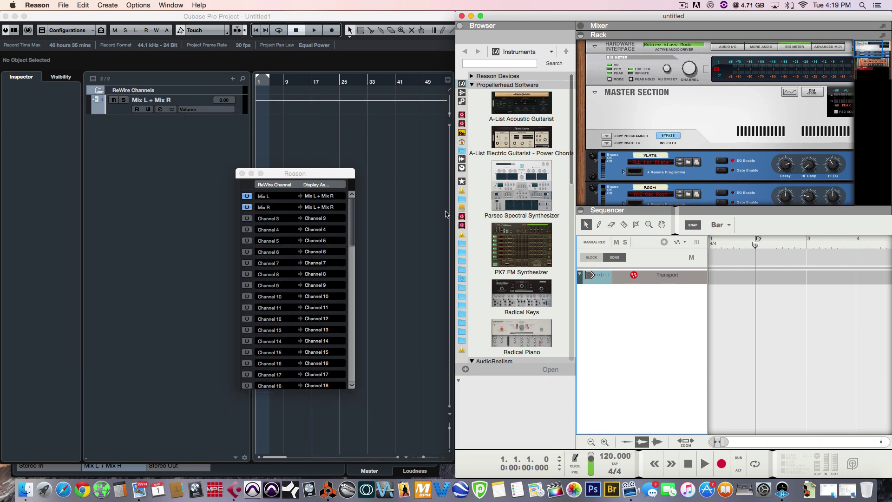
Step: Open the recent song 'World on my back.reason' from the File menu and browse its rack
{"action": "left_click", "coordinate": [63, 5]}
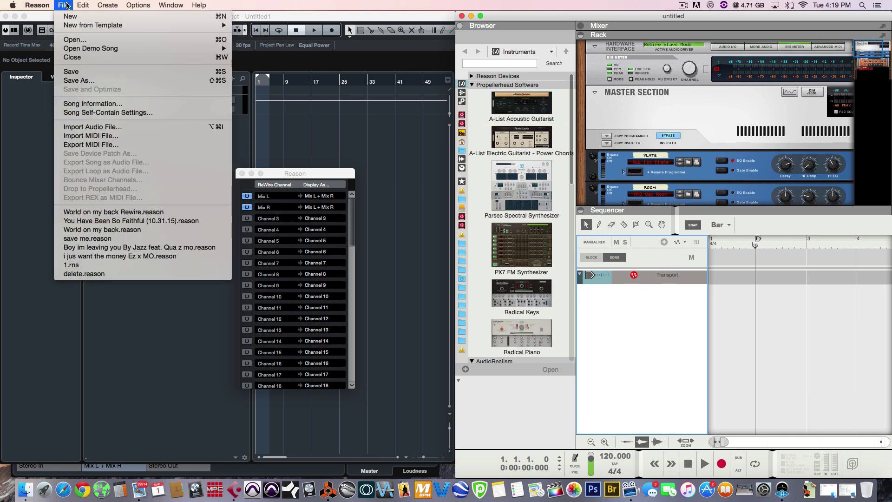
{"action": "mouse_move", "coordinate": [83, 5]}
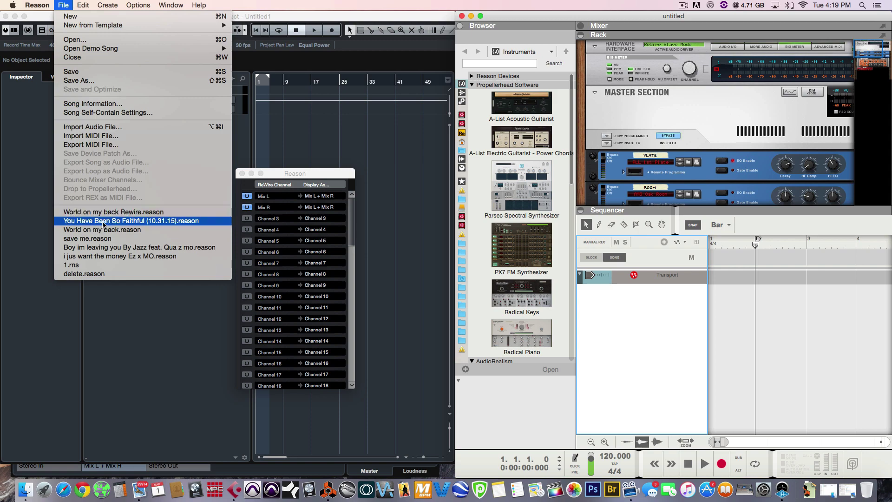
{"action": "left_click", "coordinate": [115, 230]}
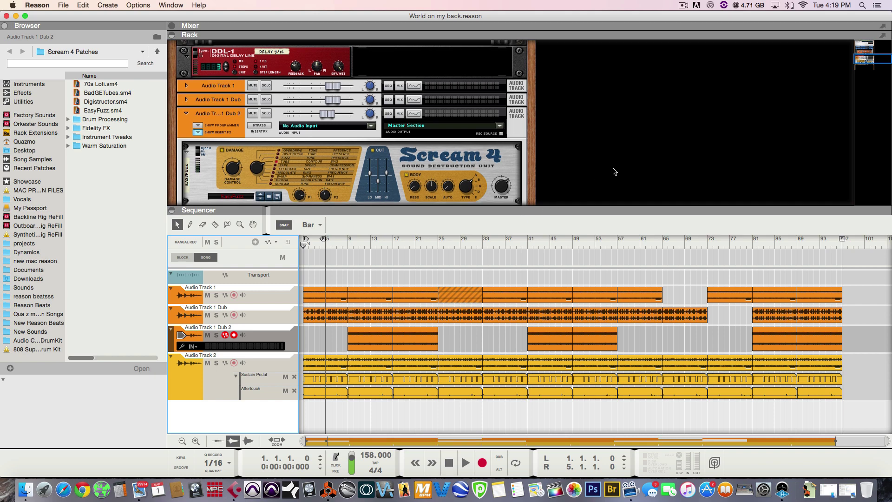
{"action": "scroll", "coordinate": [615, 172], "scroll_direction": "up", "scroll_amount": 5}
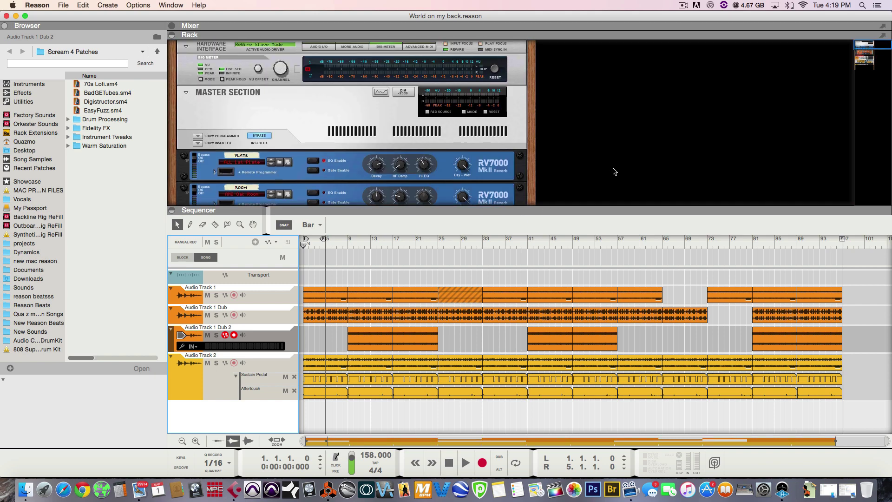
{"action": "scroll", "coordinate": [615, 172], "scroll_direction": "down", "scroll_amount": 10}
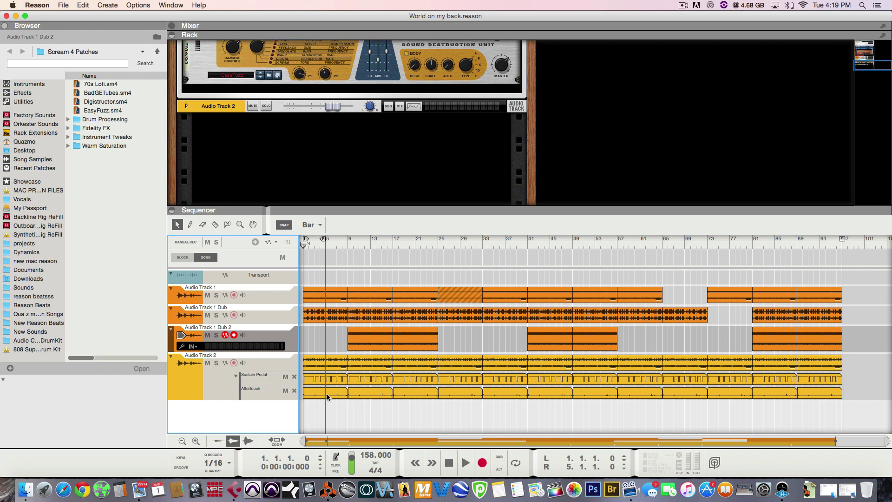
{"action": "scroll", "coordinate": [345, 142], "scroll_direction": "up", "scroll_amount": 8}
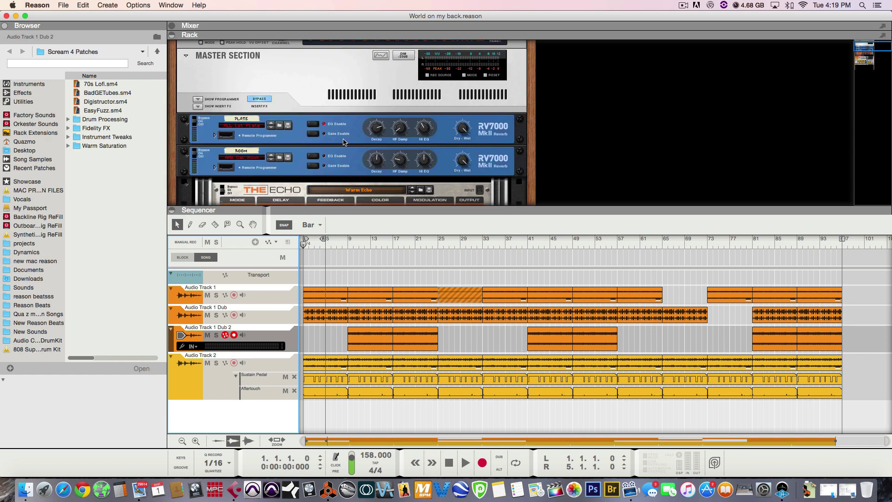
{"action": "scroll", "coordinate": [345, 142], "scroll_direction": "up", "scroll_amount": 2}
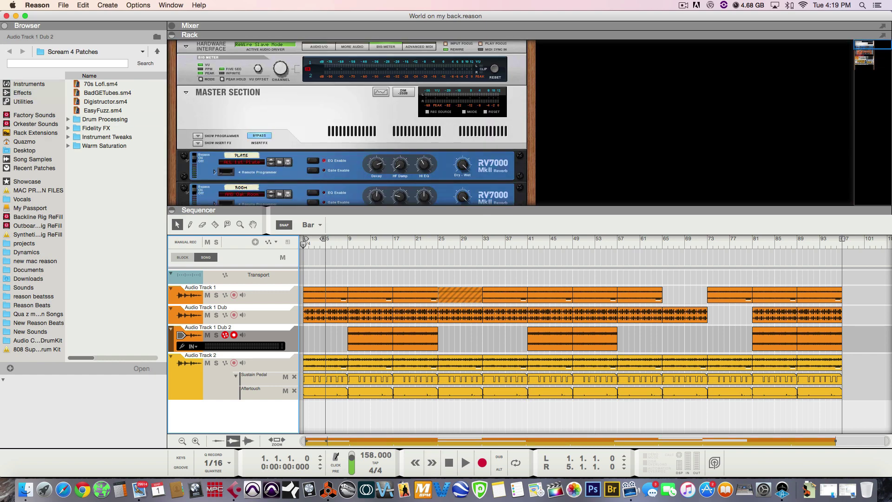
{"action": "key", "text": "super+Tab"}
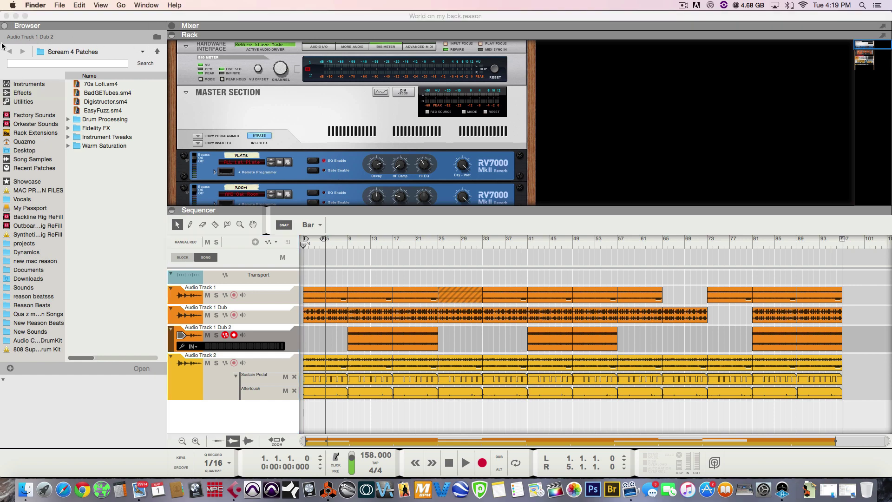
{"action": "key", "text": "super+Tab"}
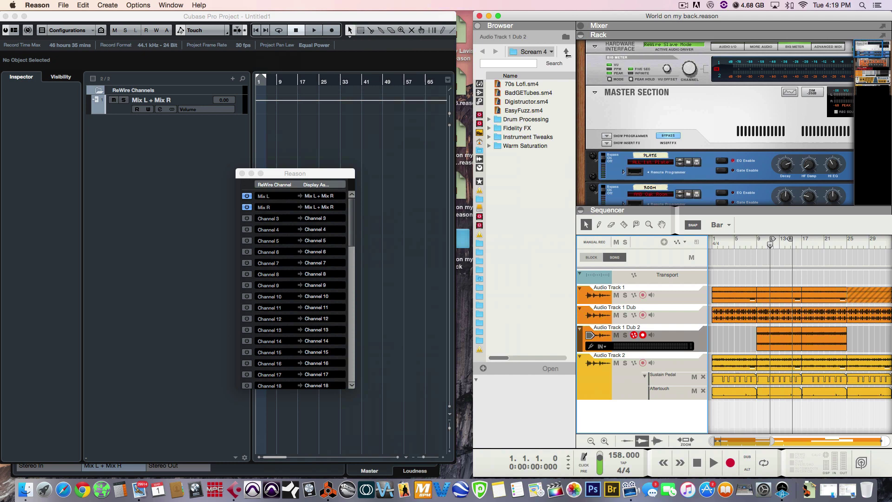
Step: Play 'World on my back.reason', expand the Mixer panel, then stop and return to bar 1
{"action": "left_click_drag", "start_coordinate": [474, 70], "coordinate": [459, 74]}
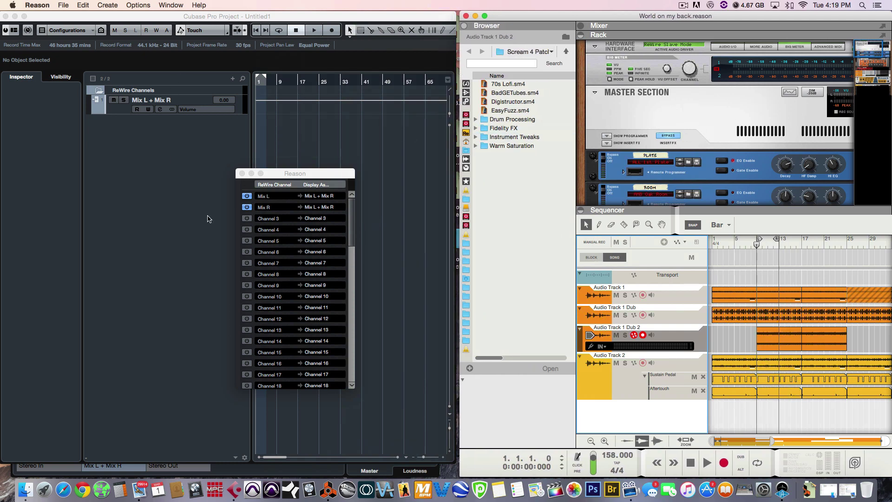
{"action": "key", "text": "space"}
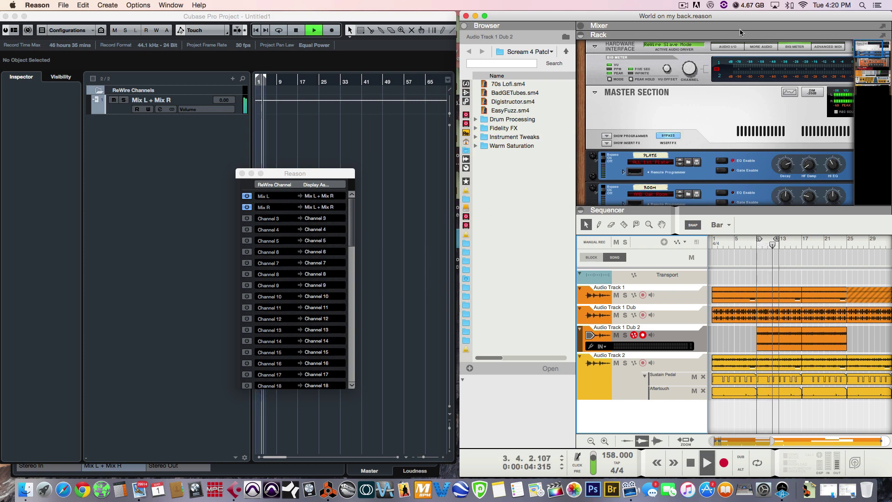
{"action": "left_click_drag", "start_coordinate": [740, 32], "coordinate": [733, 238]}
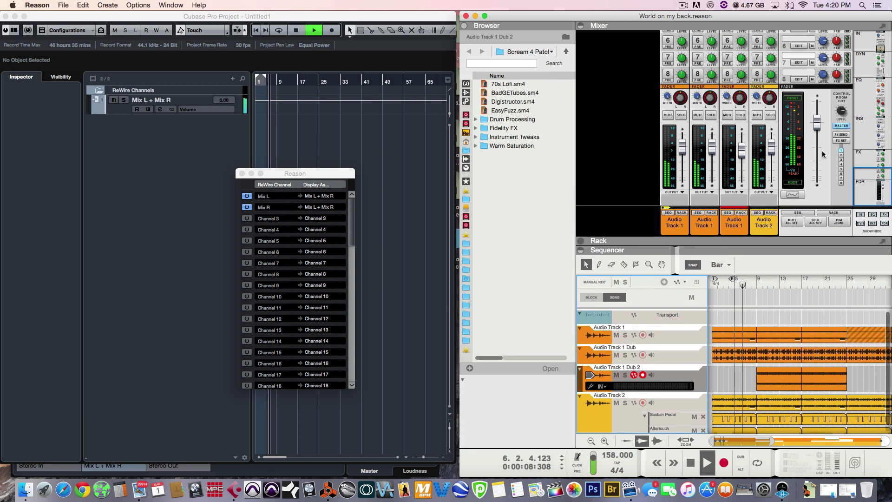
{"action": "left_click", "coordinate": [691, 462]}
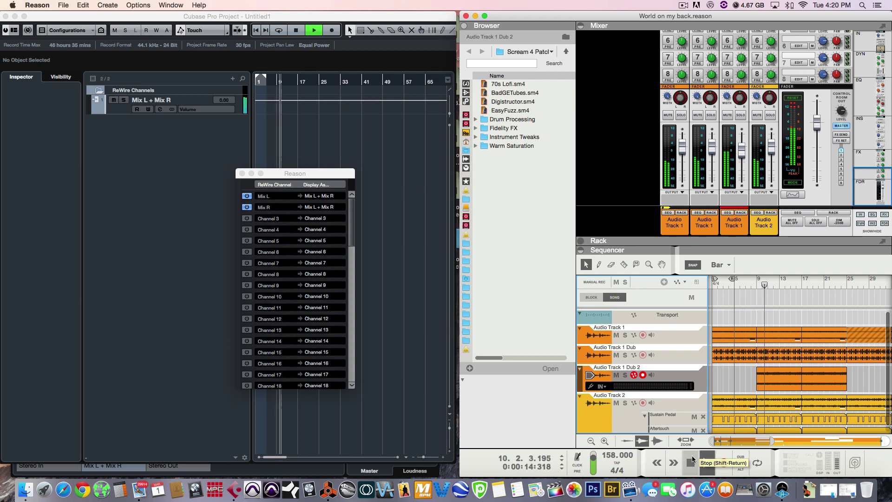
{"action": "left_click", "coordinate": [692, 460]}
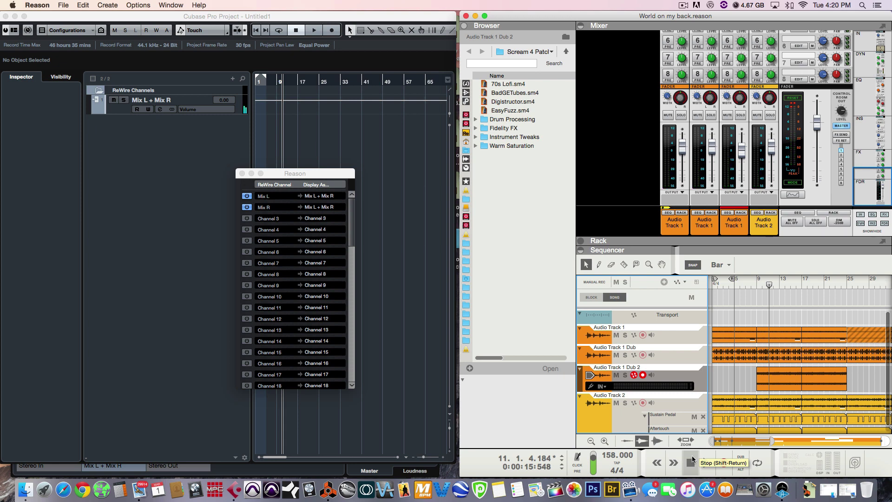
{"action": "left_click", "coordinate": [692, 460]}
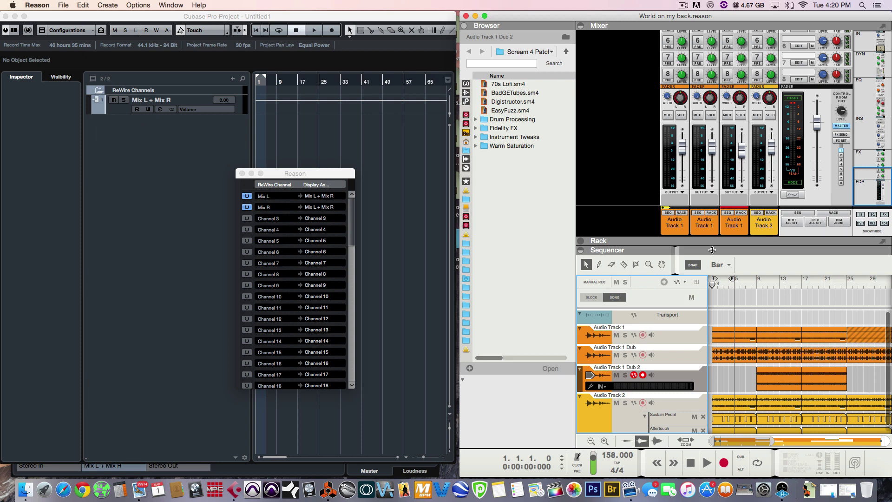
Step: Flip the rack to its back panel and unplug the cables from the Hardware Interface master outputs
{"action": "left_click_drag", "start_coordinate": [712, 244], "coordinate": [758, 2]}
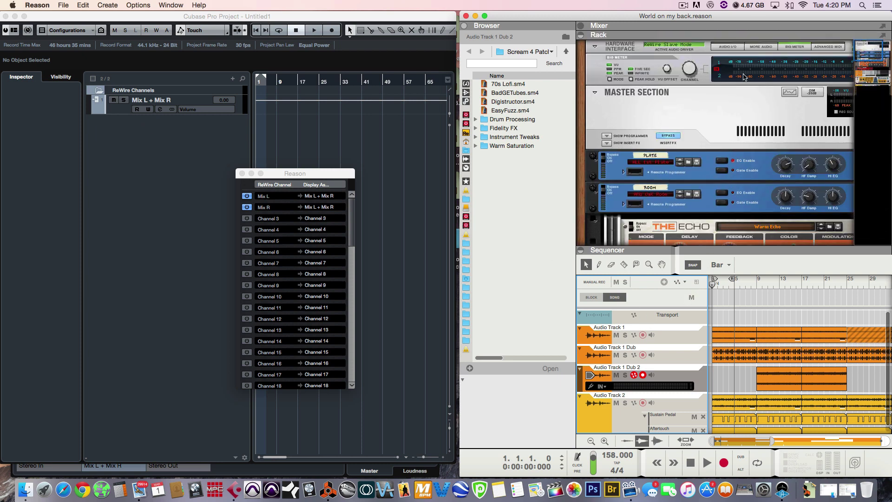
{"action": "scroll", "coordinate": [739, 120], "scroll_direction": "right", "scroll_amount": 2}
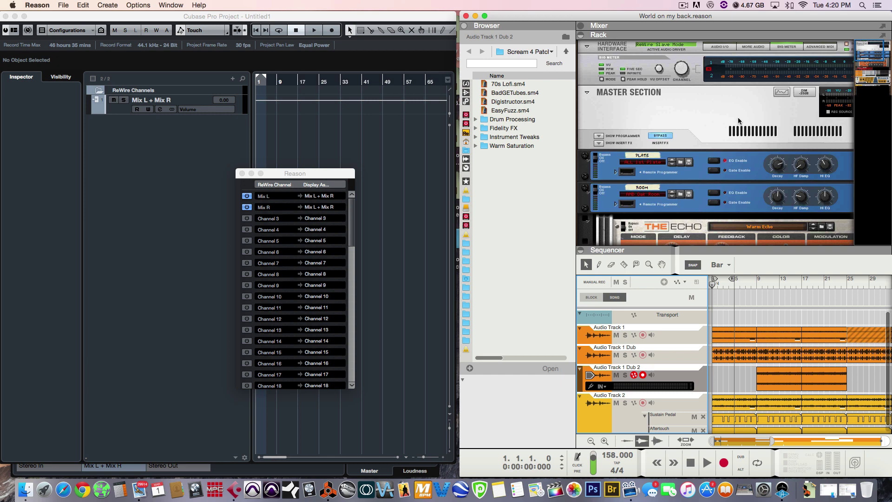
{"action": "key", "text": "Tab"}
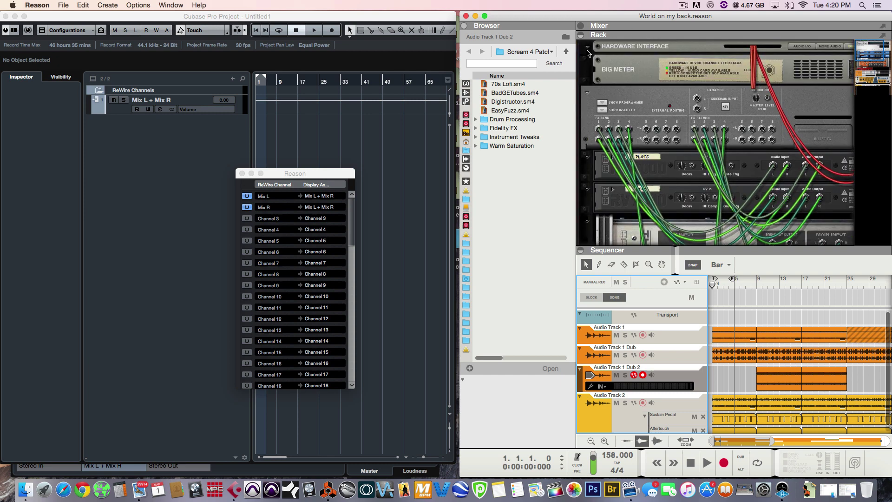
{"action": "left_click", "coordinate": [587, 48]}
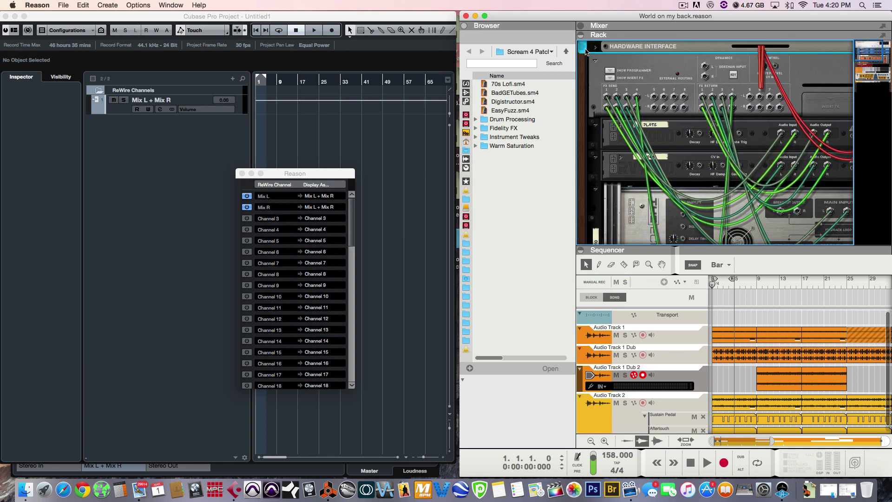
{"action": "left_click", "coordinate": [595, 47]}
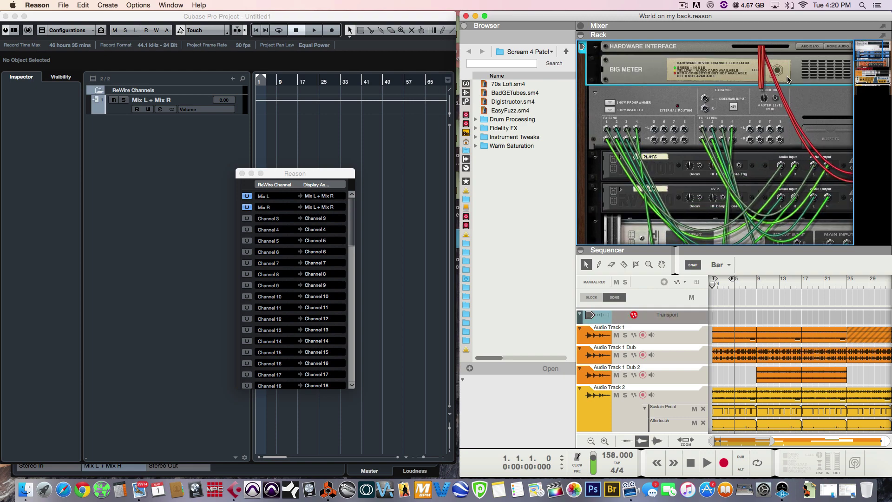
{"action": "left_click", "coordinate": [844, 47]}
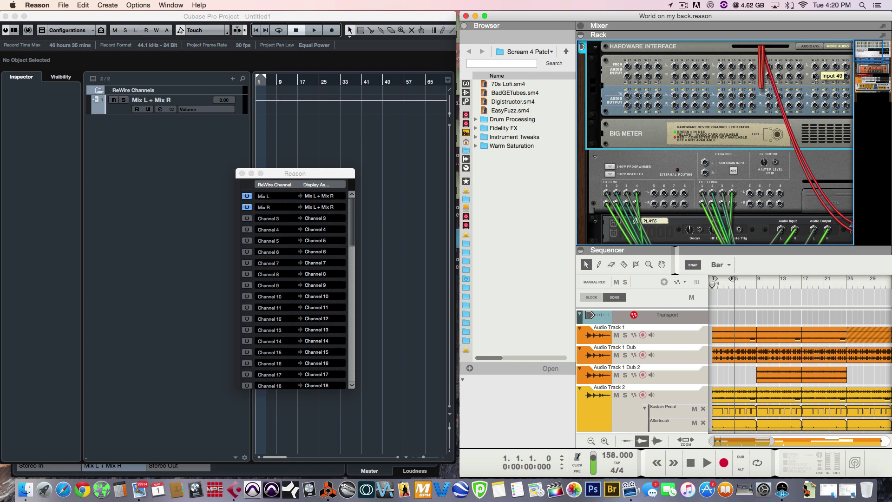
{"action": "scroll", "coordinate": [791, 79], "scroll_direction": "right", "scroll_amount": 4}
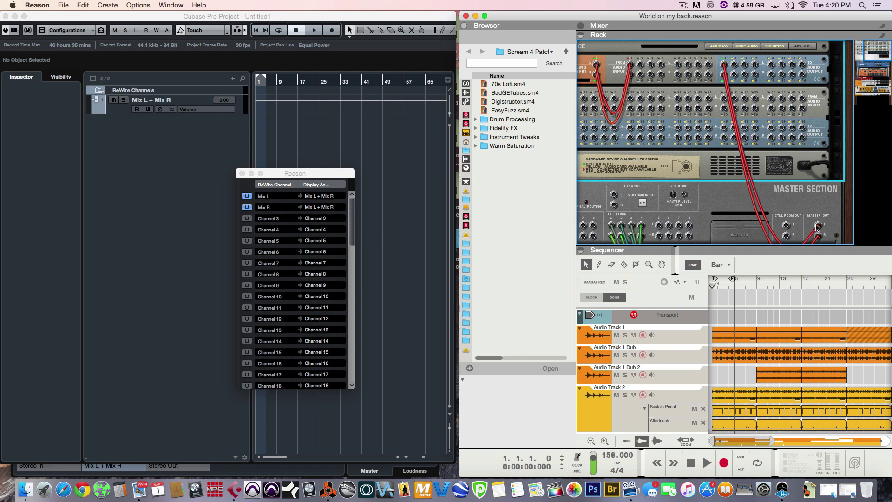
{"action": "left_click_drag", "start_coordinate": [818, 227], "coordinate": [820, 238]}
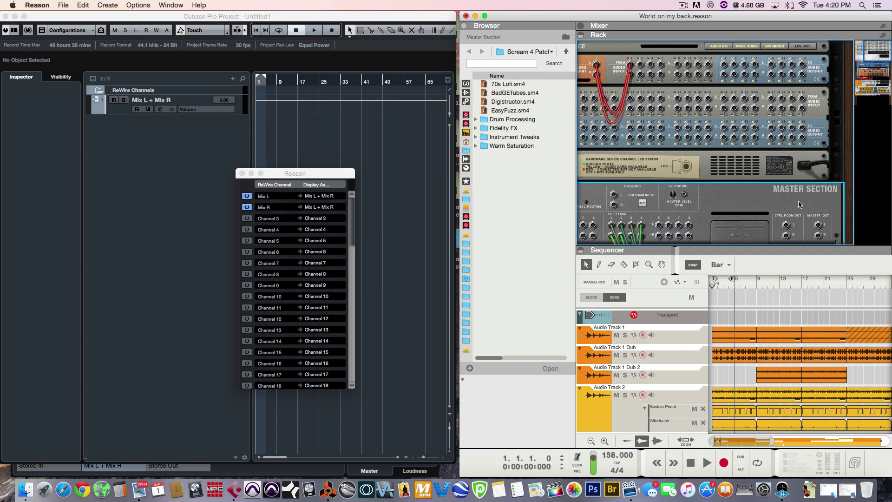
Step: Unfold the Audio Track 1, Audio Track 1 Dub and Audio Track 1 Dub 2 devices
{"action": "scroll", "coordinate": [799, 205], "scroll_direction": "down", "scroll_amount": 10}
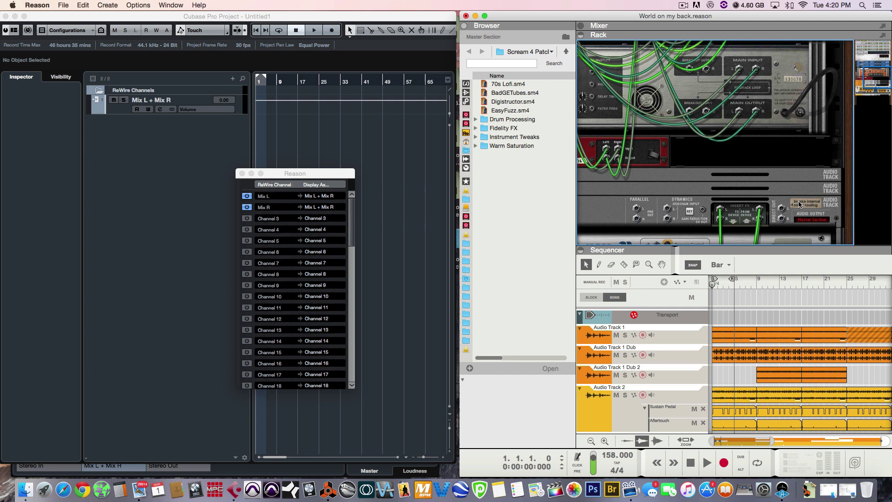
{"action": "scroll", "coordinate": [800, 205], "scroll_direction": "down", "scroll_amount": 3}
{"action": "scroll", "coordinate": [794, 206], "scroll_direction": "up", "scroll_amount": 5}
{"action": "scroll", "coordinate": [794, 206], "scroll_direction": "left", "scroll_amount": 3}
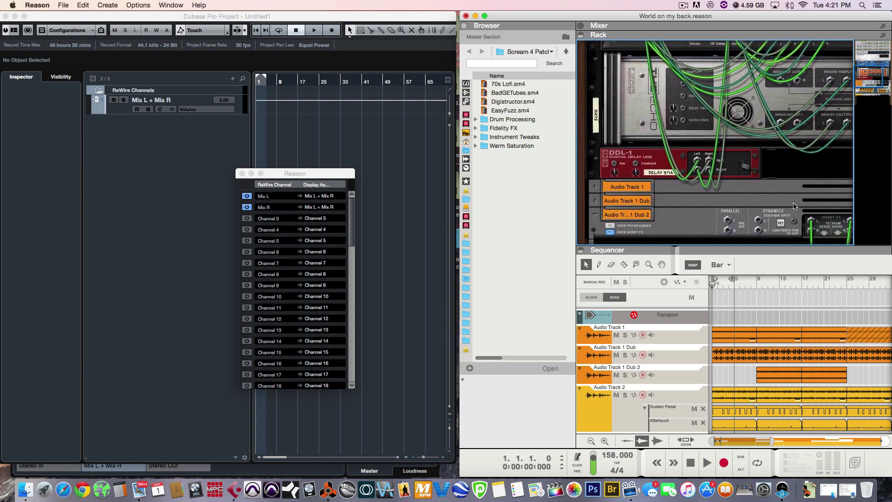
{"action": "left_click", "coordinate": [596, 187]}
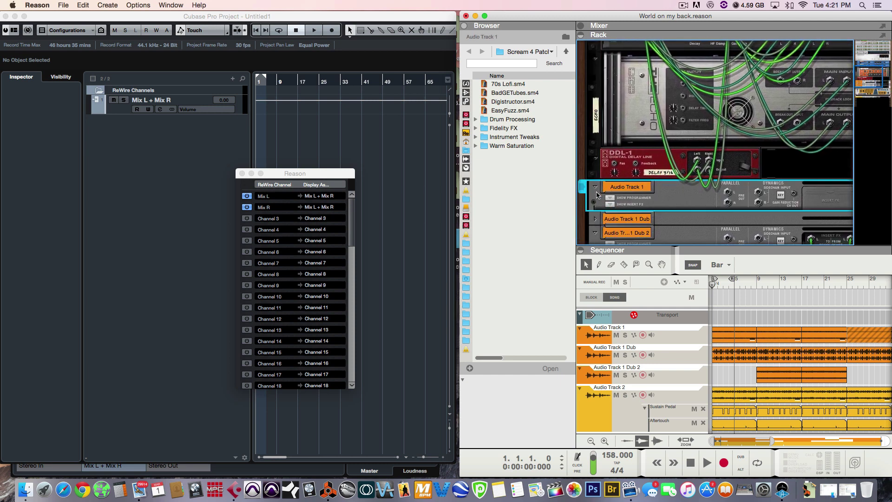
{"action": "left_click", "coordinate": [596, 219]}
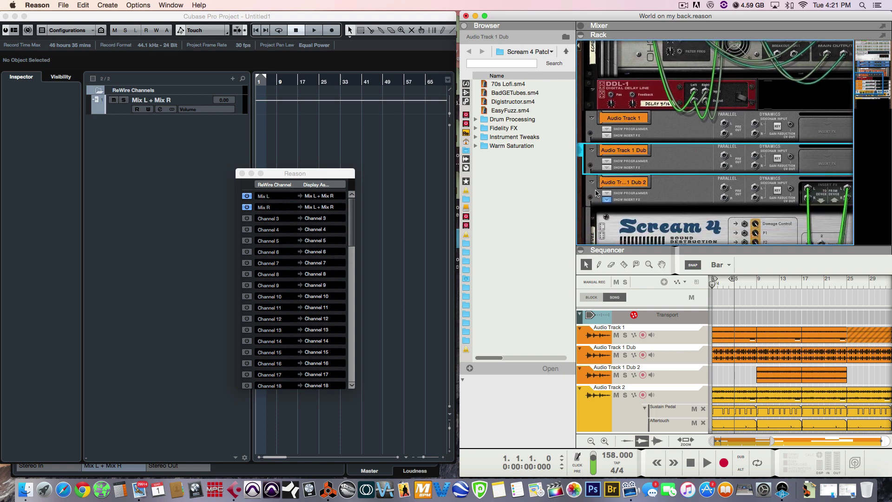
{"action": "left_click", "coordinate": [592, 182]}
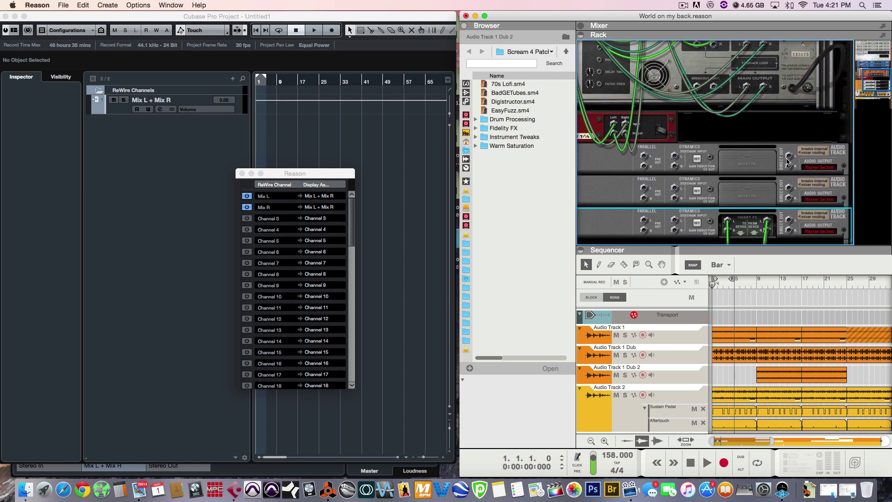
Step: Cable the three Audio Track 1 direct outs to Hardware Interface Output 1, Output 3 and the next free pair
{"action": "left_click", "coordinate": [788, 160]}
{"action": "left_click", "coordinate": [788, 159]}
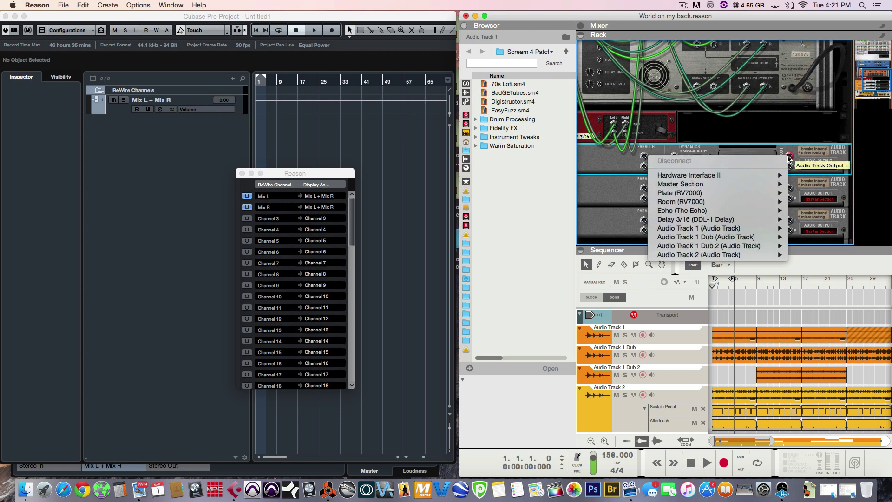
{"action": "mouse_move", "coordinate": [743, 179]}
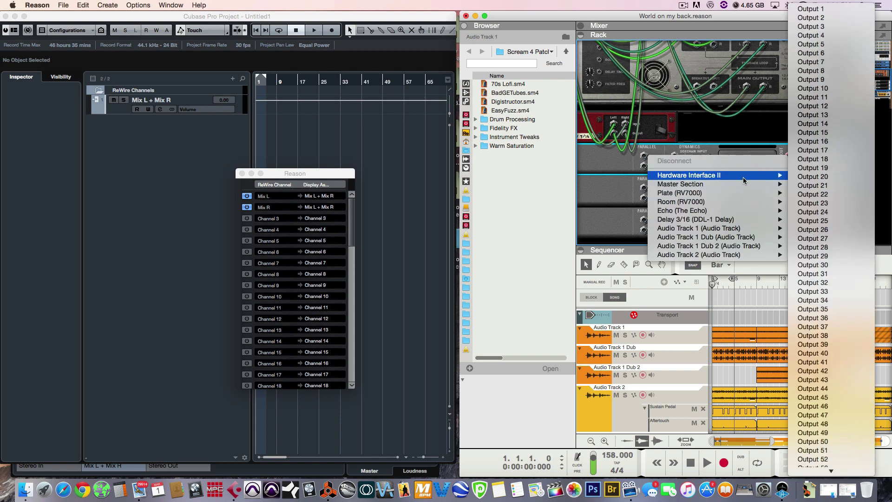
{"action": "left_click", "coordinate": [869, 10]}
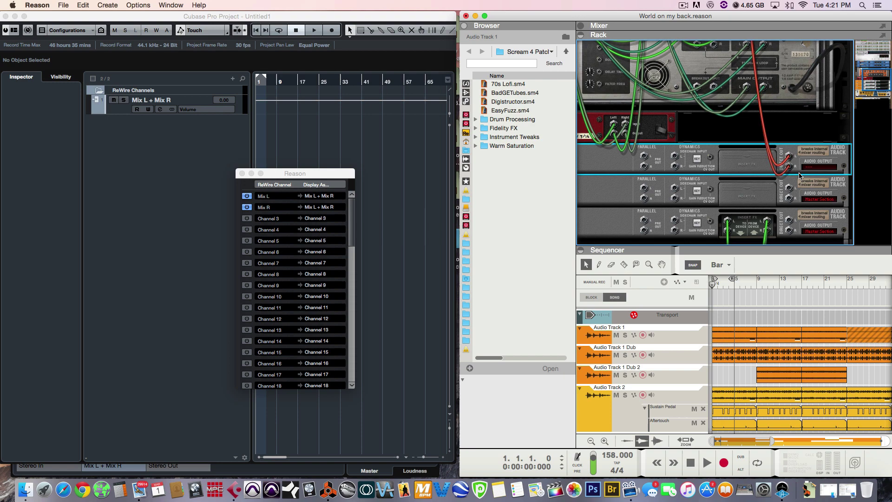
{"action": "left_click", "coordinate": [790, 188]}
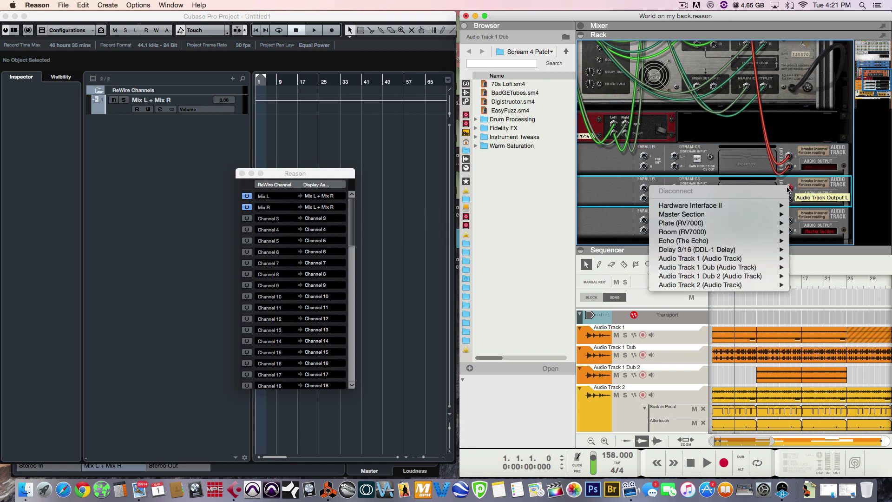
{"action": "mouse_move", "coordinate": [756, 207]}
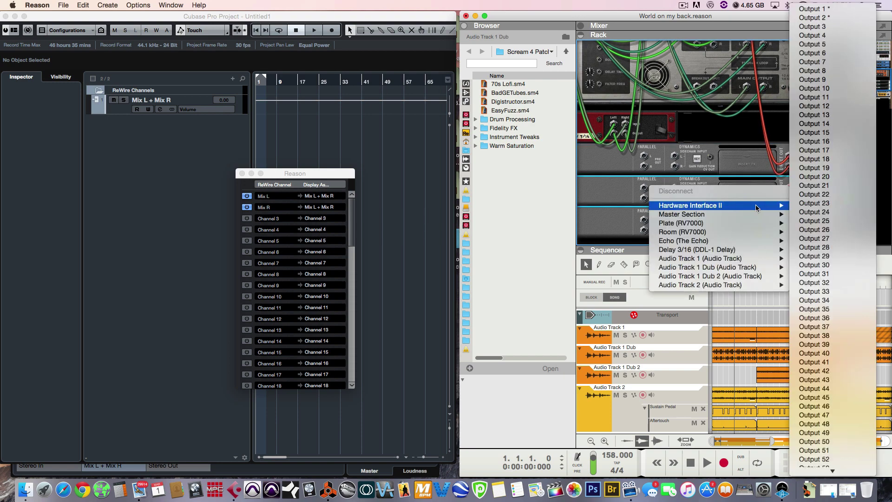
{"action": "left_click", "coordinate": [825, 26]}
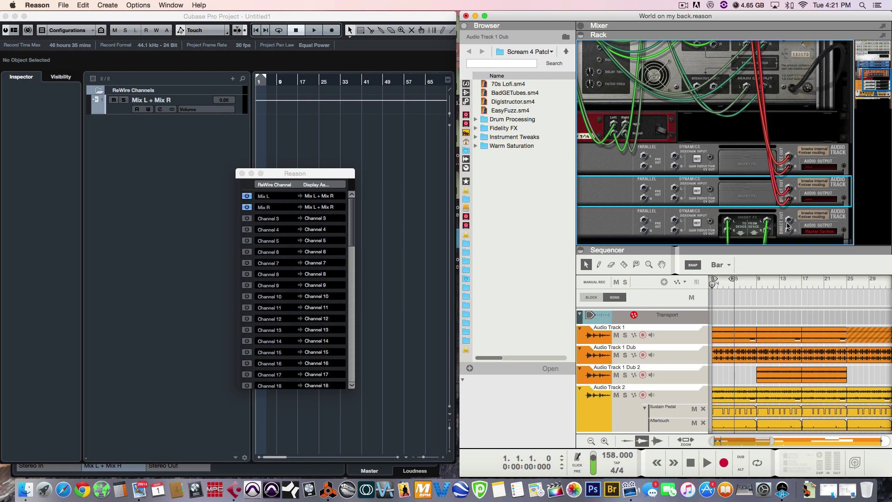
{"action": "left_click", "coordinate": [790, 222]}
{"action": "left_click", "coordinate": [790, 222]}
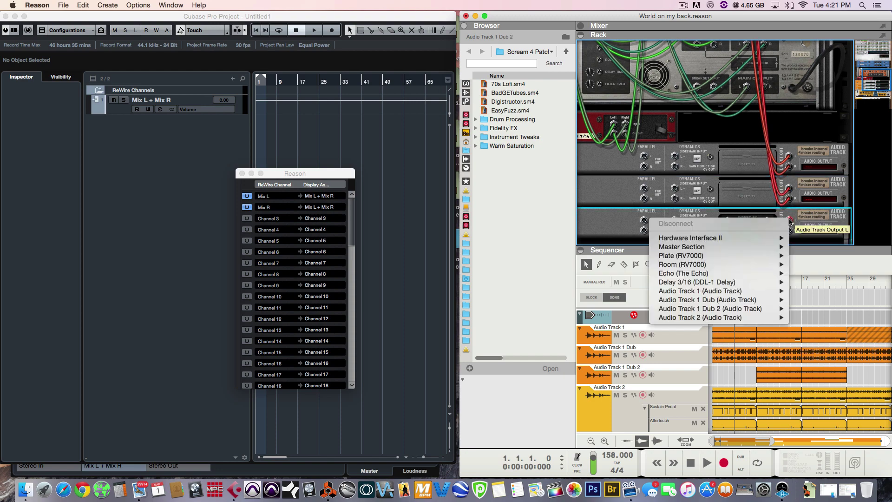
{"action": "mouse_move", "coordinate": [767, 237]}
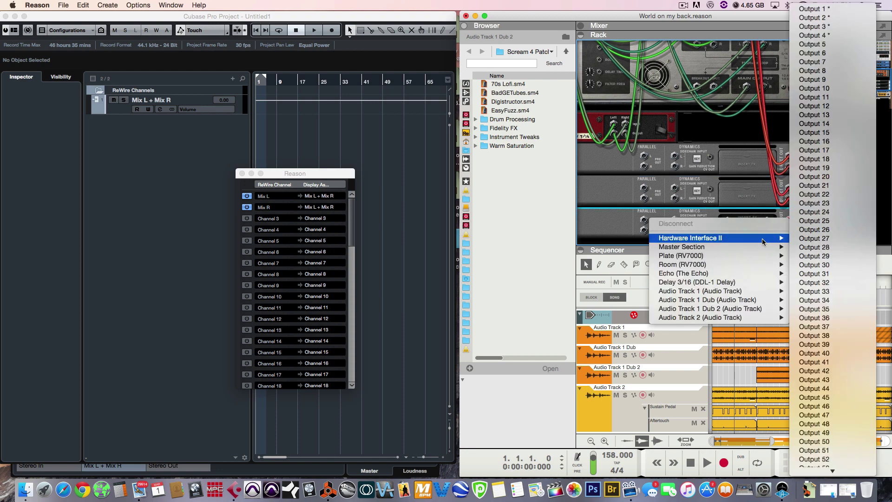
{"action": "left_click", "coordinate": [851, 53]}
Step: Unfold Audio Track 2 and cable its direct out to Hardware Interface Output 7
{"action": "scroll", "coordinate": [850, 48], "scroll_direction": "down", "scroll_amount": 5}
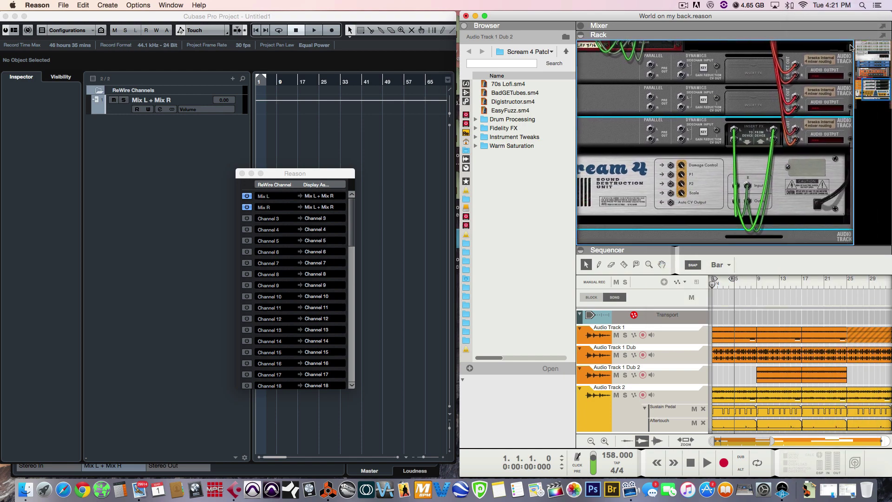
{"action": "scroll", "coordinate": [851, 48], "scroll_direction": "down", "scroll_amount": 5}
{"action": "scroll", "coordinate": [630, 171], "scroll_direction": "up", "scroll_amount": 2}
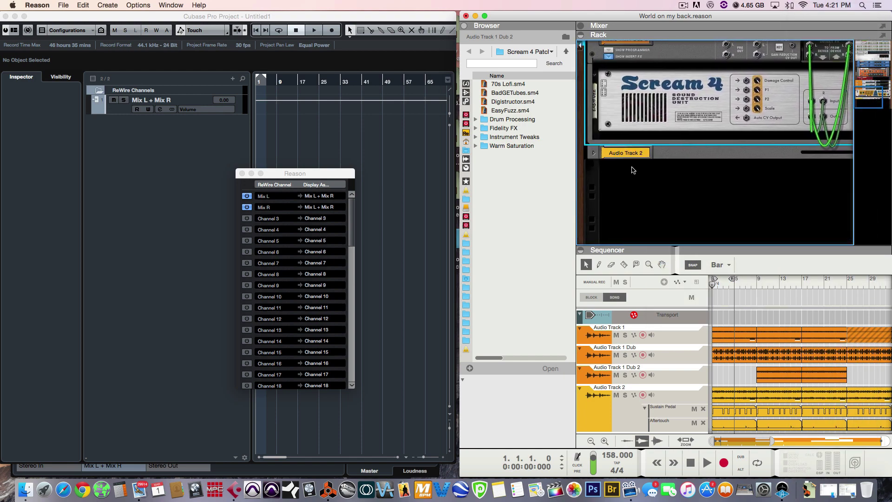
{"action": "left_click", "coordinate": [594, 154]}
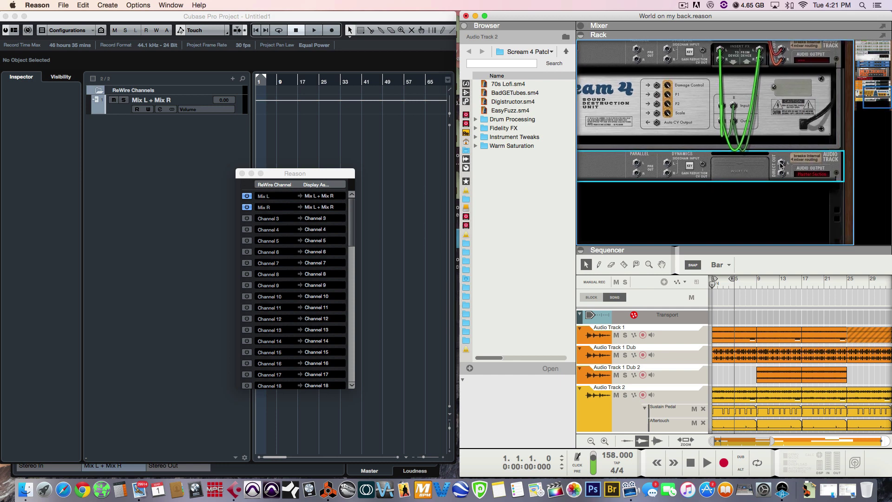
{"action": "left_click", "coordinate": [782, 165]}
{"action": "mouse_move", "coordinate": [758, 182]}
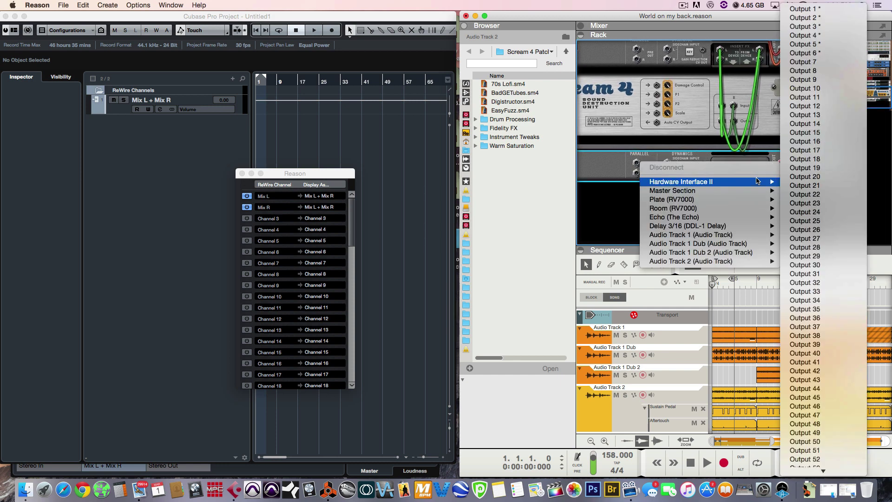
{"action": "left_click", "coordinate": [846, 65]}
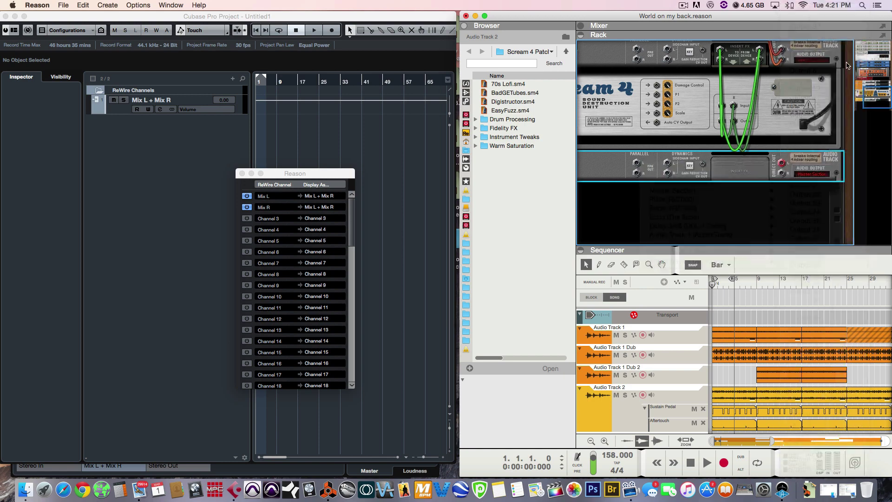
{"action": "scroll", "coordinate": [761, 136], "scroll_direction": "up", "scroll_amount": 5}
{"action": "scroll", "coordinate": [761, 136], "scroll_direction": "up", "scroll_amount": 10}
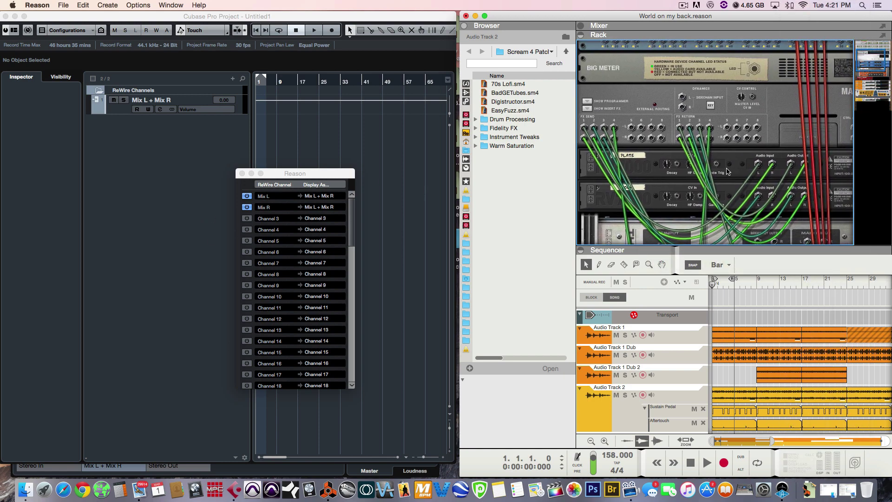
{"action": "scroll", "coordinate": [805, 48], "scroll_direction": "up", "scroll_amount": 4}
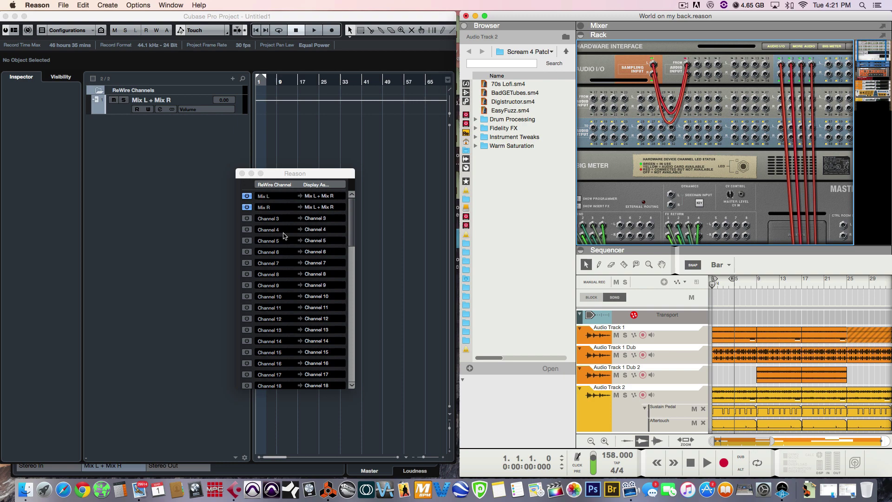
Step: Enable ReWire Channels 3 through 8 in Cubase, move the ReWire list aside, and start playback
{"action": "left_click", "coordinate": [248, 218]}
{"action": "left_click", "coordinate": [247, 229]}
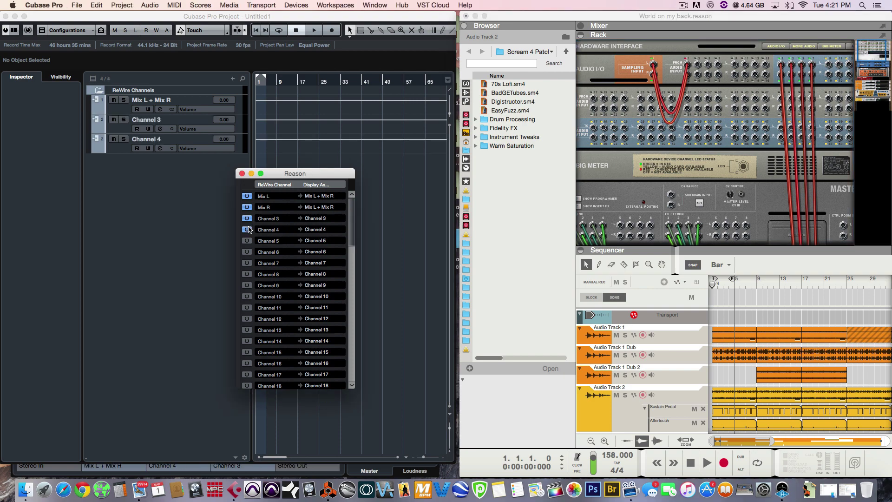
{"action": "left_click", "coordinate": [248, 240]}
{"action": "left_click", "coordinate": [247, 253]}
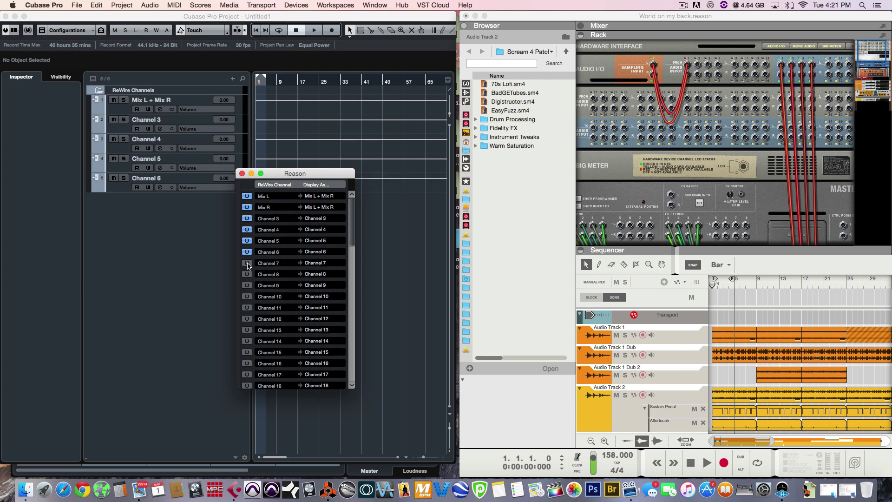
{"action": "left_click", "coordinate": [247, 264]}
{"action": "left_click", "coordinate": [248, 274]}
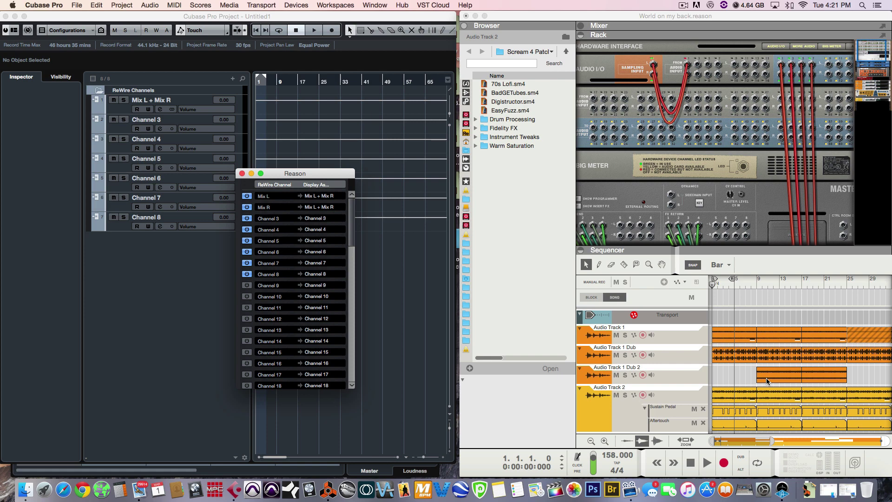
{"action": "left_click_drag", "start_coordinate": [307, 176], "coordinate": [411, 184]}
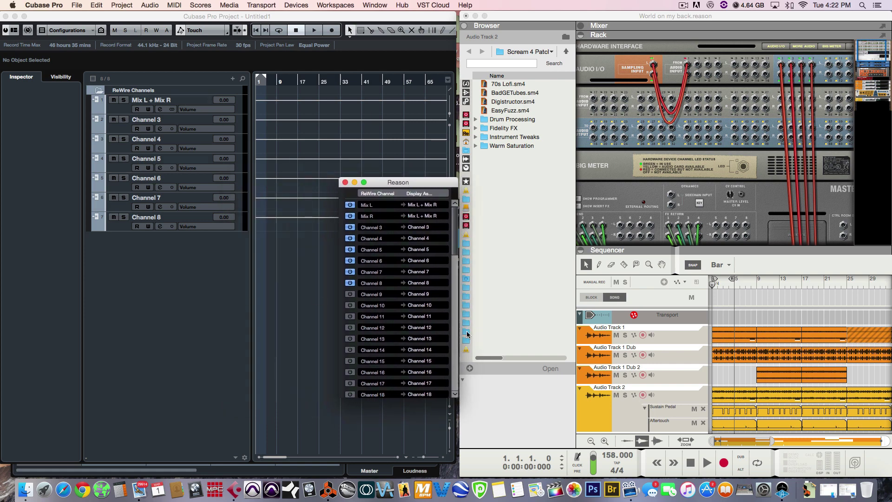
{"action": "key", "text": "space"}
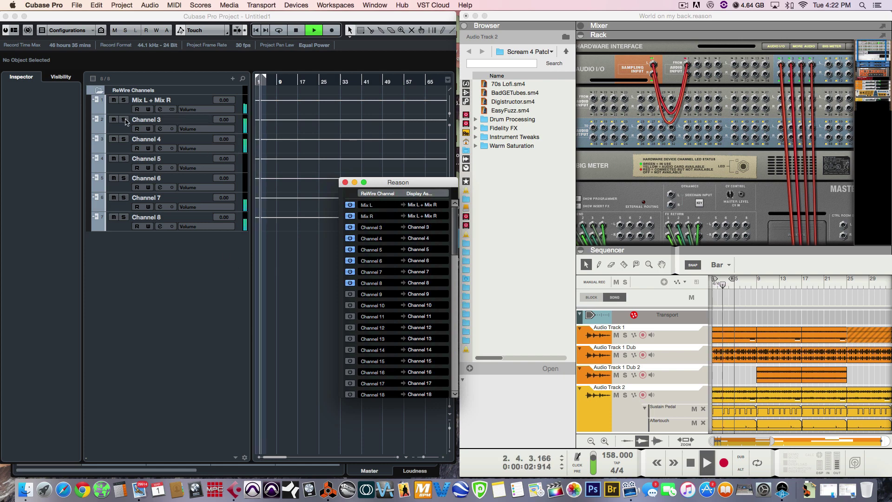
Step: Audition the Mix L + Mix R track and Channels 3–6 by soloing them in turn
{"action": "left_click", "coordinate": [124, 100]}
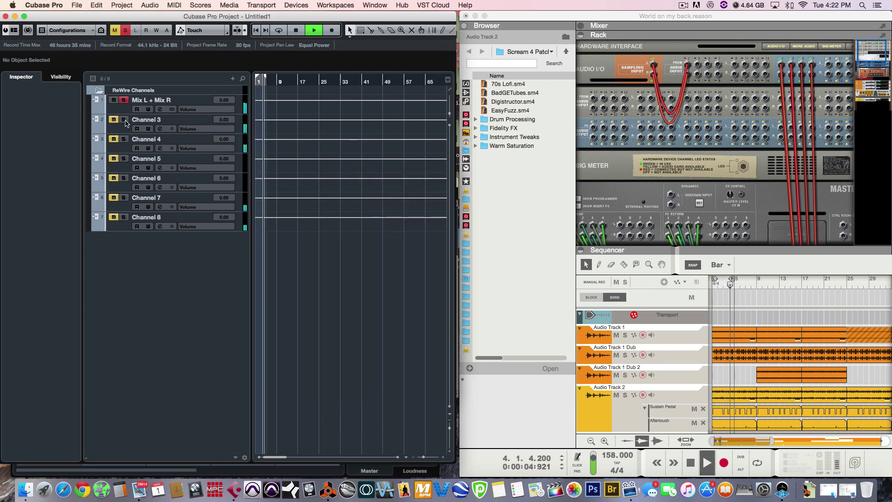
{"action": "left_click", "coordinate": [124, 120]}
{"action": "left_click", "coordinate": [125, 100]}
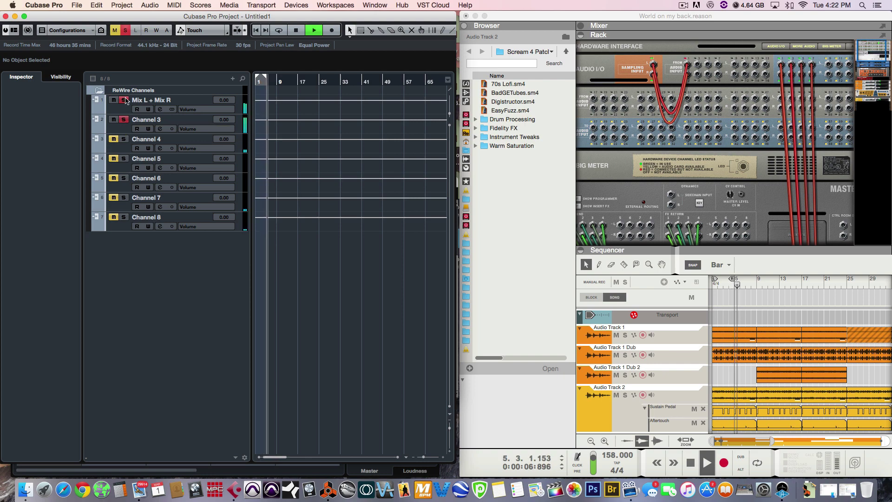
{"action": "left_click", "coordinate": [123, 139]}
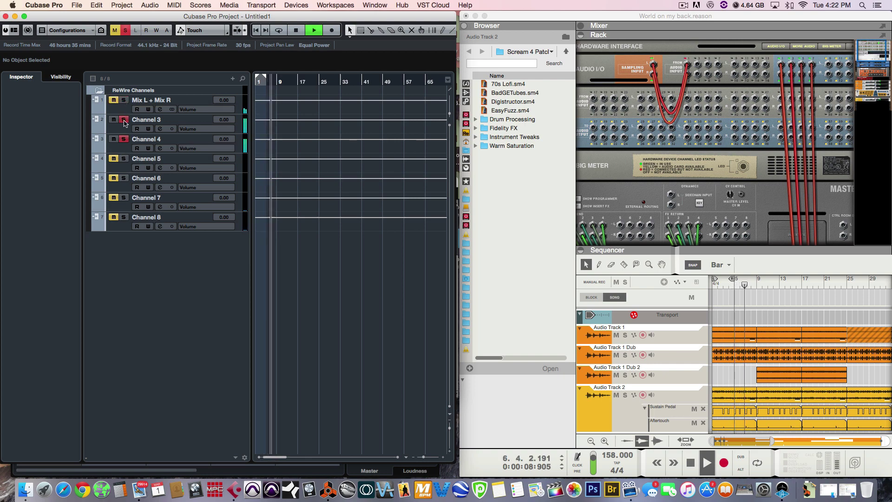
{"action": "left_click", "coordinate": [124, 120]}
{"action": "left_click", "coordinate": [124, 159]}
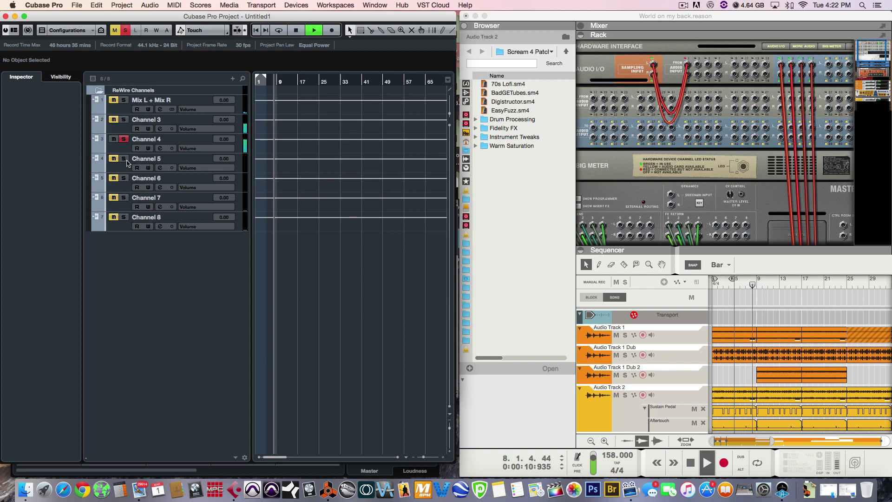
{"action": "left_click", "coordinate": [123, 178]}
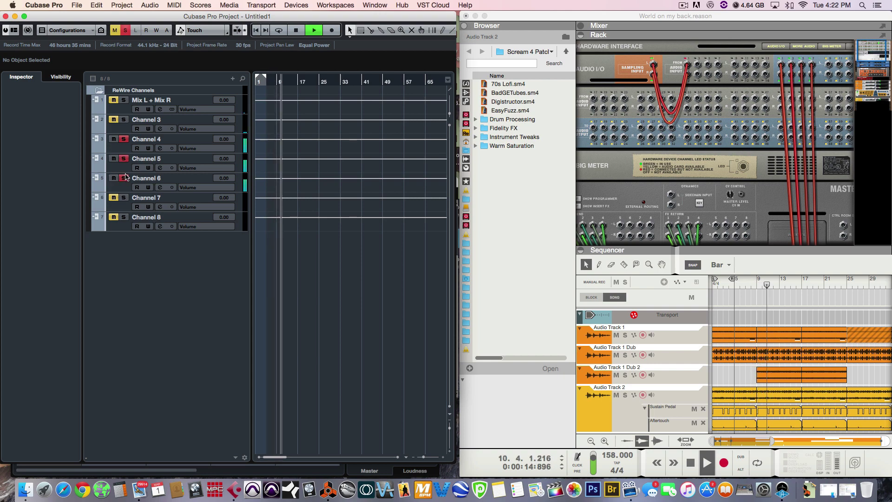
{"action": "left_click", "coordinate": [124, 179]}
{"action": "left_click", "coordinate": [123, 159]}
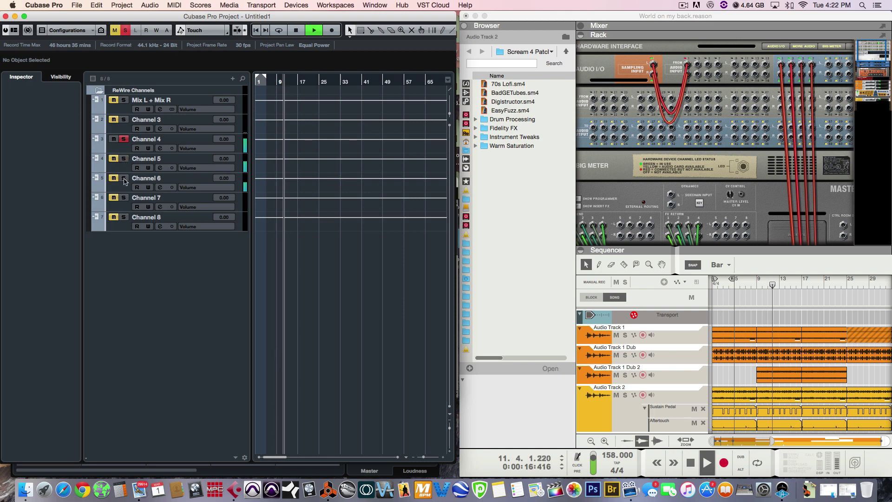
Step: Solo Channels 7 and 8, stop playback, and move the project window aside to reveal the MixConsole
{"action": "left_click", "coordinate": [124, 205]}
{"action": "left_click", "coordinate": [124, 197]}
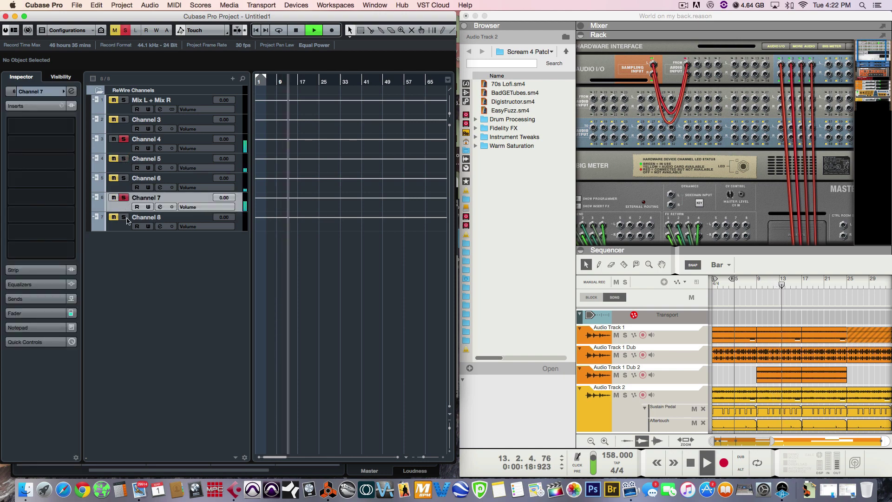
{"action": "left_click", "coordinate": [123, 217]}
{"action": "left_click", "coordinate": [123, 139]}
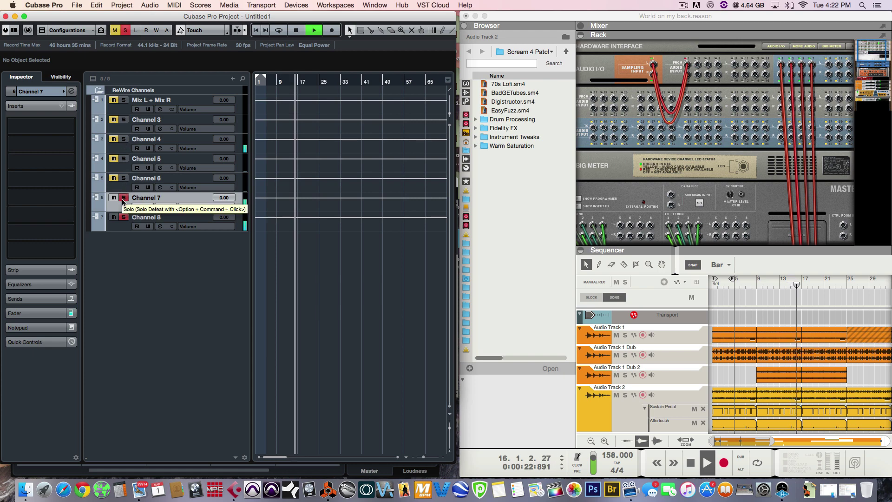
{"action": "key", "text": "space"}
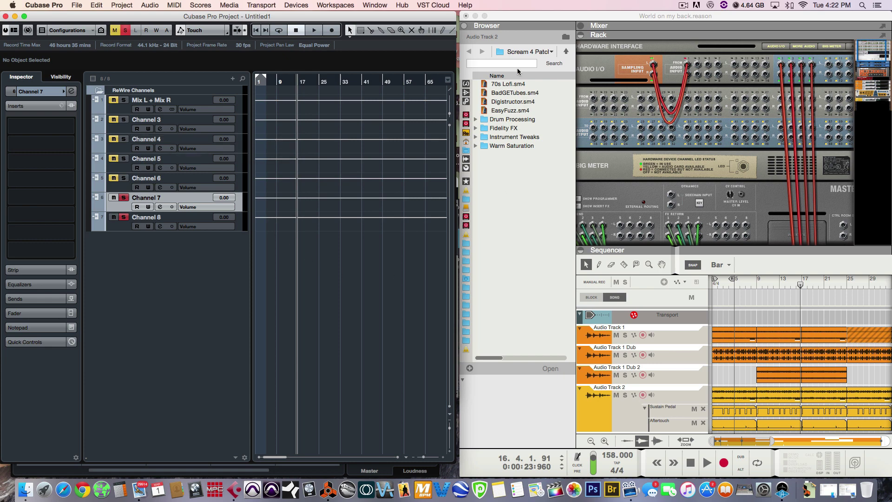
{"action": "left_click_drag", "start_coordinate": [426, 16], "coordinate": [790, 16]}
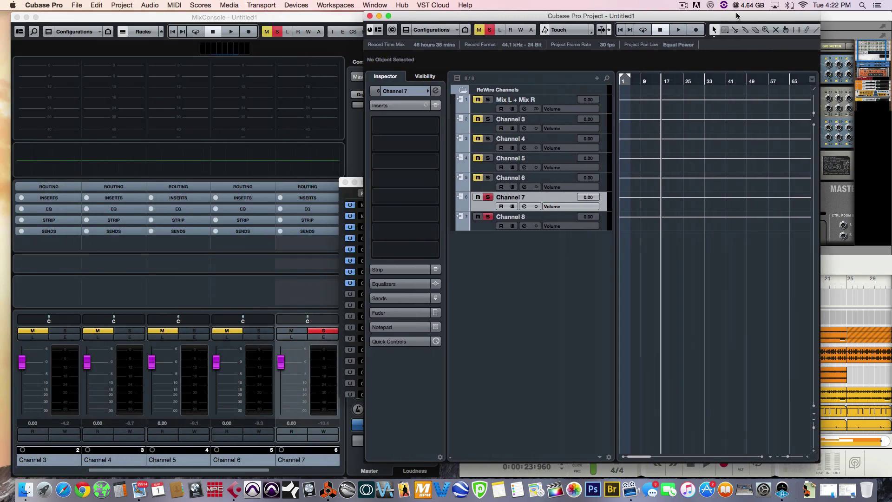
Step: Link Channels 3 and 4 in the MixConsole as Link 1
{"action": "left_click", "coordinate": [333, 17]}
{"action": "left_click", "coordinate": [221, 368]}
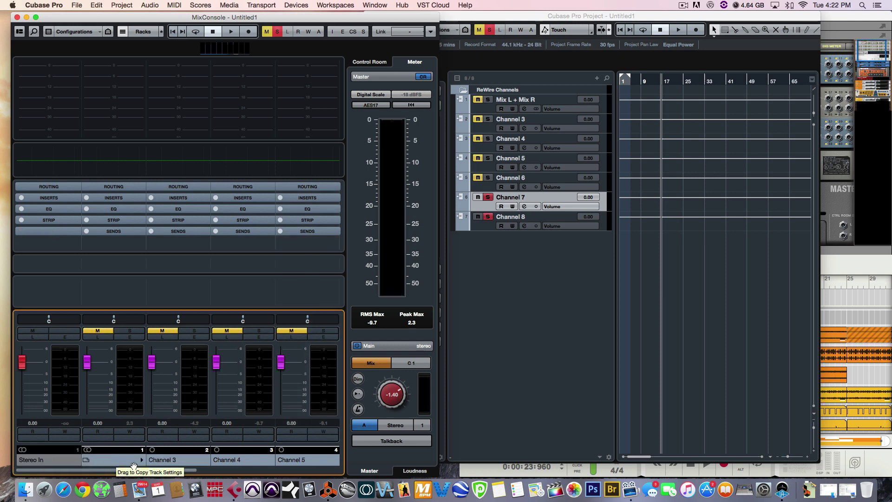
{"action": "left_click", "coordinate": [187, 306]}
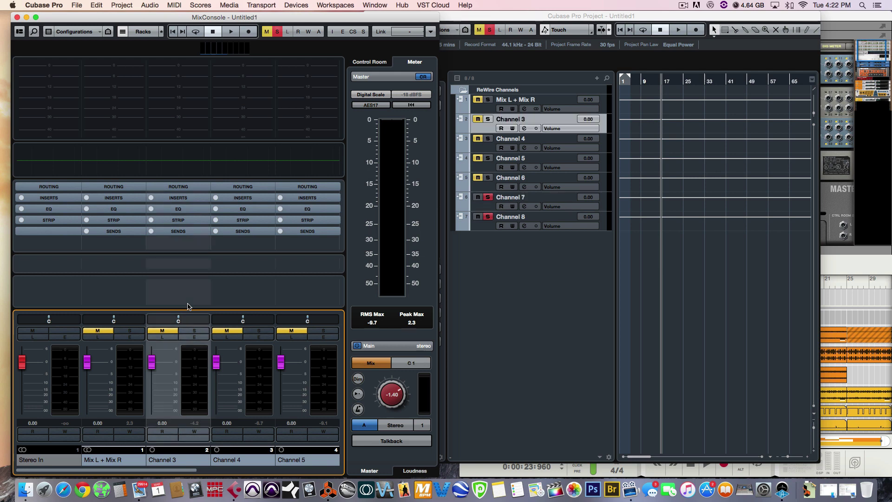
{"action": "left_click", "coordinate": [222, 296], "text": "shift"}
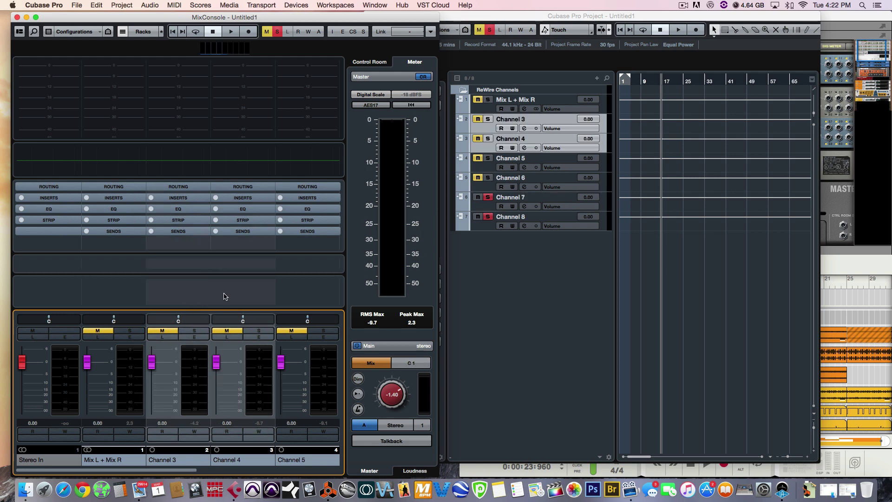
{"action": "right_click", "coordinate": [223, 296]}
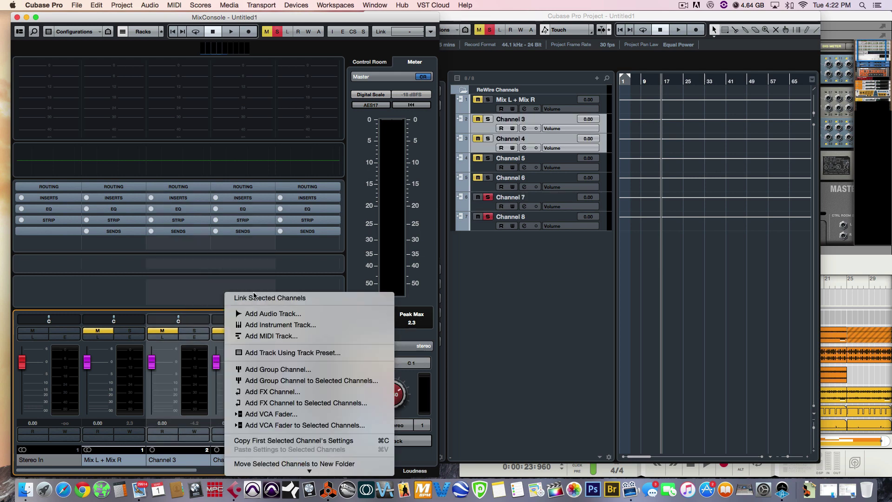
{"action": "left_click", "coordinate": [294, 301]}
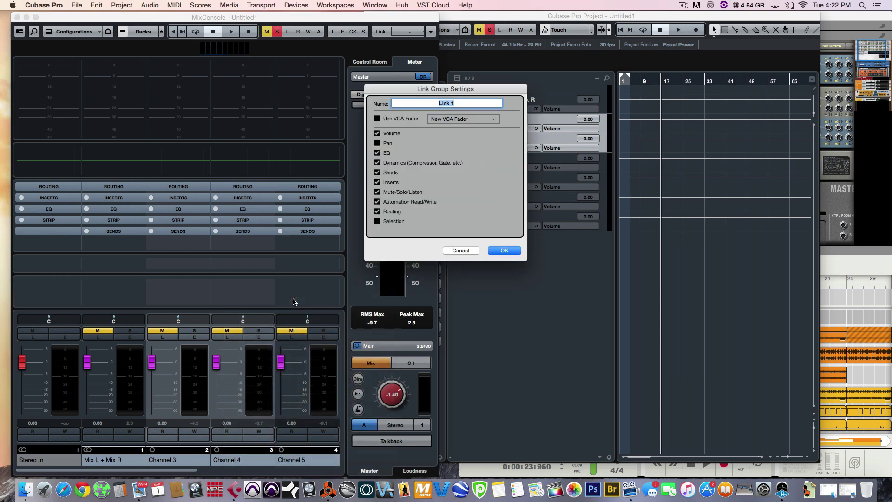
{"action": "left_click", "coordinate": [504, 251]}
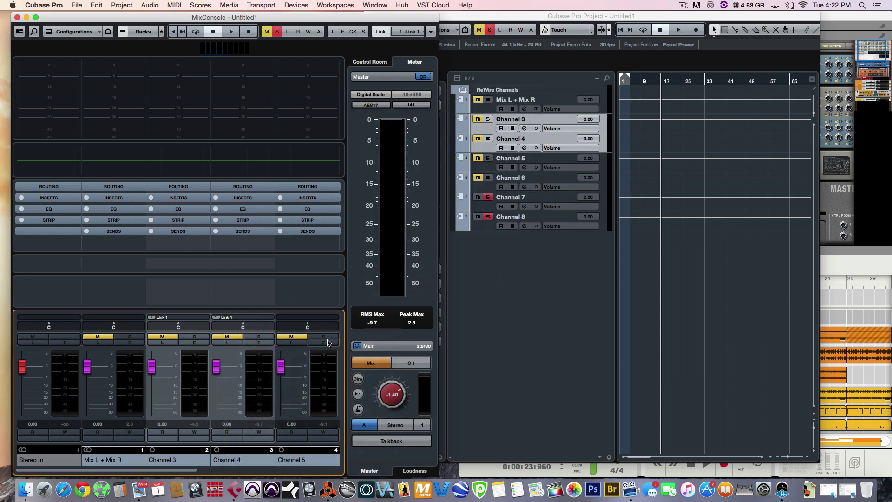
Step: Link Channels 5 and 6 as Link 2
{"action": "scroll", "coordinate": [327, 343], "scroll_direction": "right", "scroll_amount": 2}
{"action": "left_click", "coordinate": [242, 300]}
{"action": "left_click", "coordinate": [286, 298], "text": "shift"}
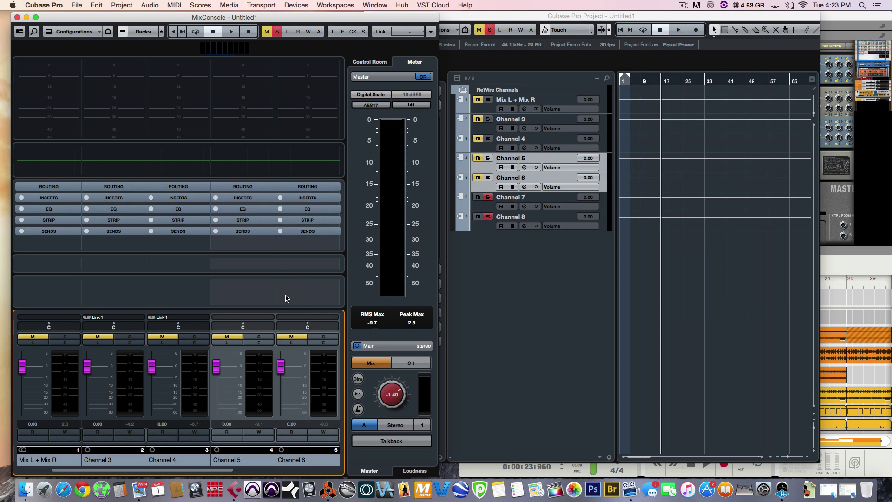
{"action": "right_click", "coordinate": [285, 299]}
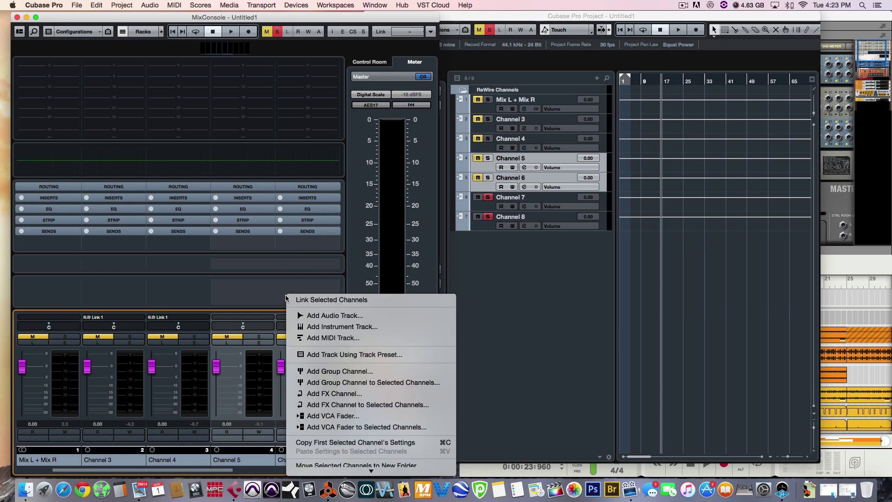
{"action": "left_click", "coordinate": [326, 303]}
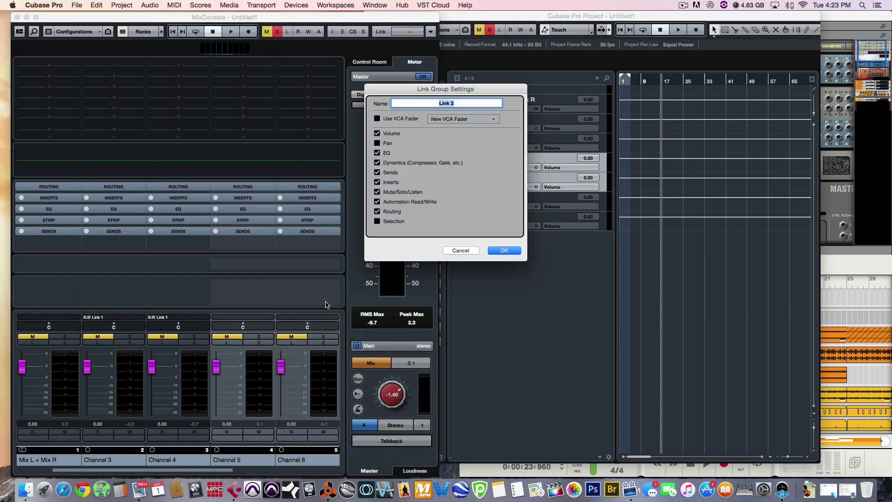
{"action": "left_click", "coordinate": [504, 251]}
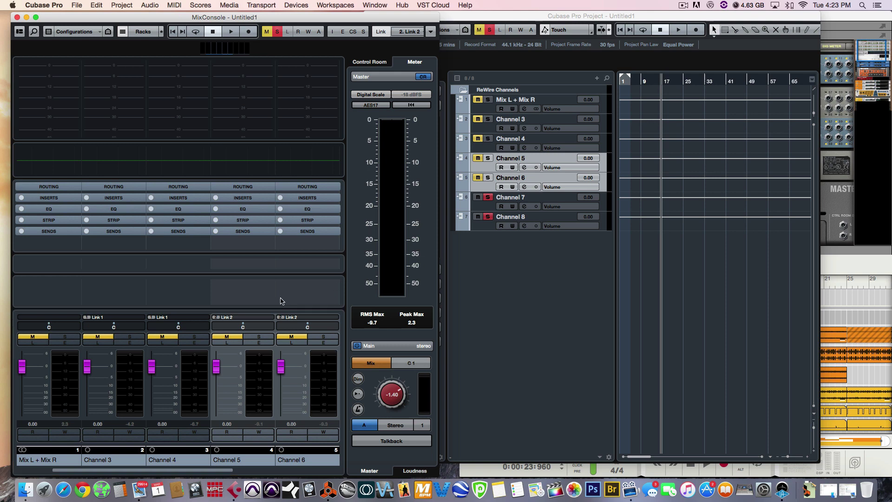
Step: Link Channels 7 and 8 as Link 3
{"action": "left_click", "coordinate": [213, 472]}
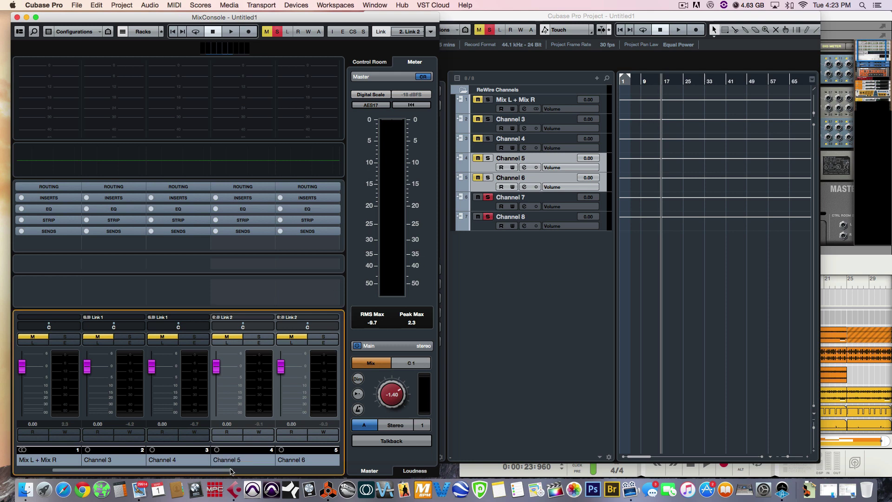
{"action": "left_click_drag", "start_coordinate": [230, 470], "coordinate": [301, 465]}
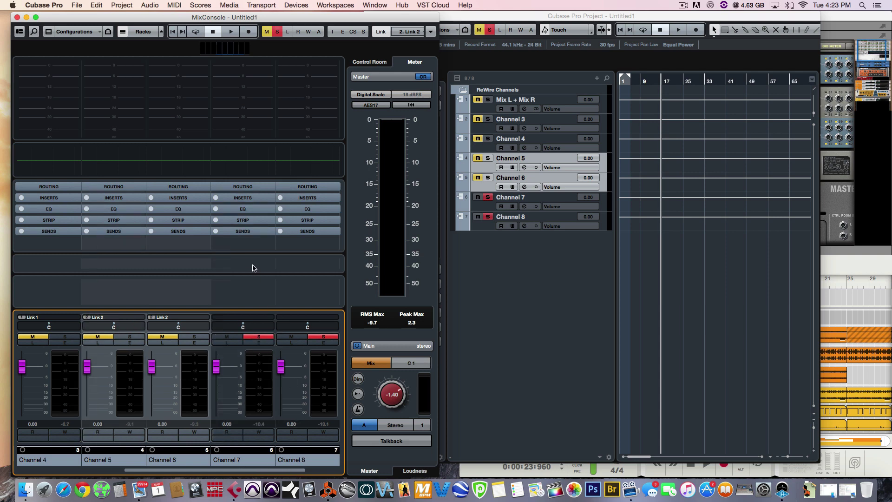
{"action": "left_click", "coordinate": [246, 253]}
{"action": "left_click", "coordinate": [237, 296]}
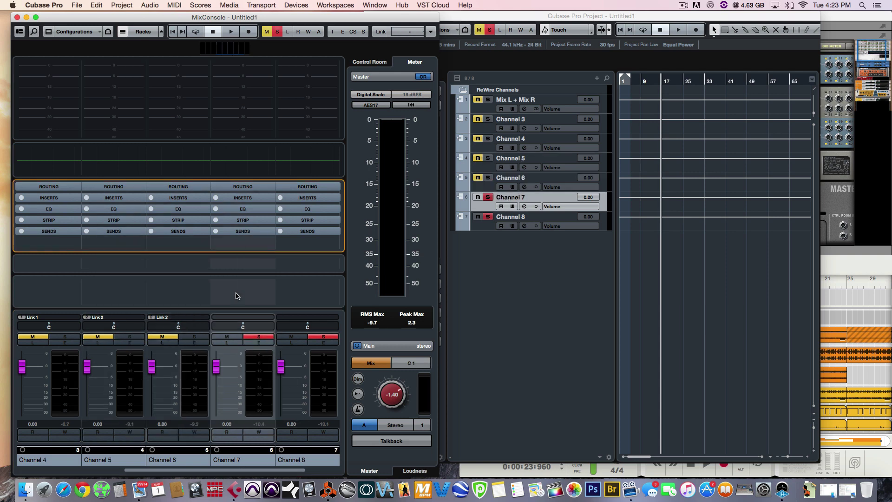
{"action": "left_click", "coordinate": [294, 299], "text": "shift"}
{"action": "right_click", "coordinate": [294, 299]}
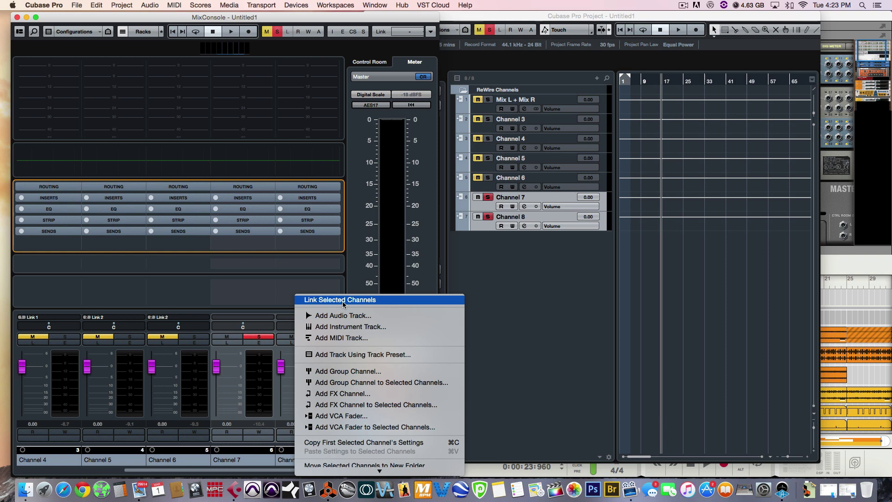
{"action": "left_click", "coordinate": [344, 300]}
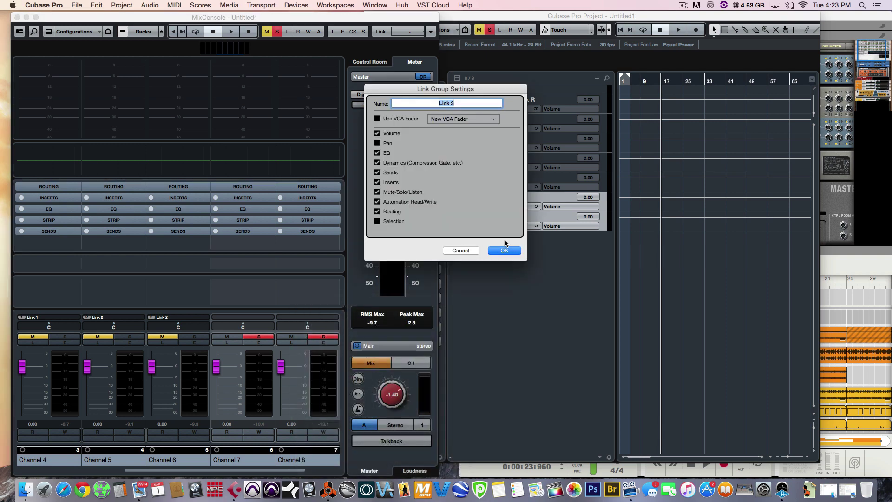
{"action": "left_click", "coordinate": [511, 254]}
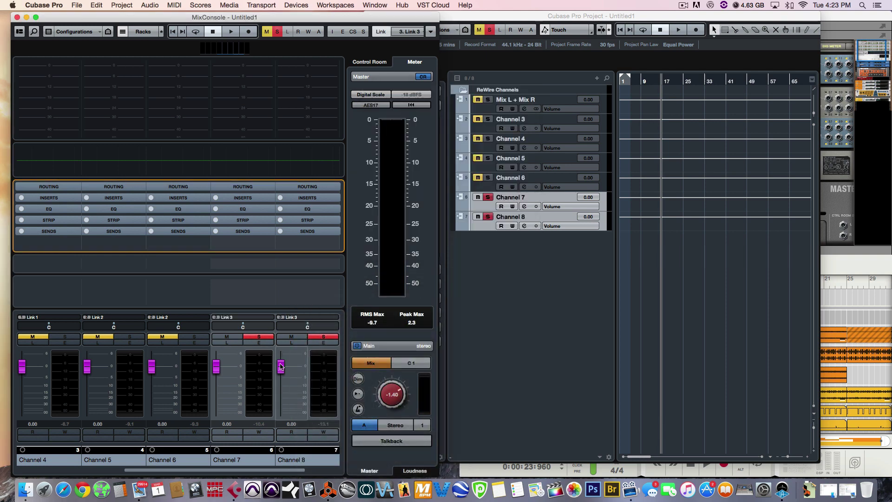
Step: Drag the MixConsole pan controls fully left for Channels 3, 5, 7 and fully right for 4, 6, 8
{"action": "scroll", "coordinate": [259, 387], "scroll_direction": "left", "scroll_amount": 3}
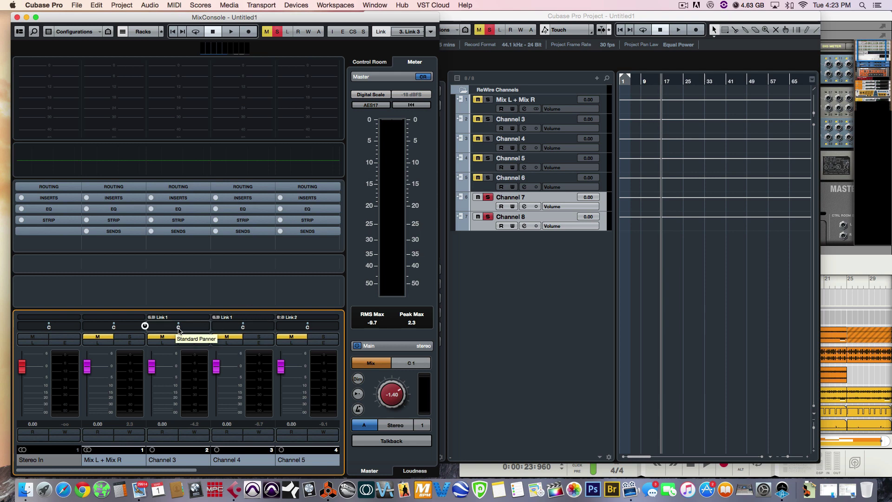
{"action": "left_click_drag", "start_coordinate": [179, 328], "coordinate": [151, 328]}
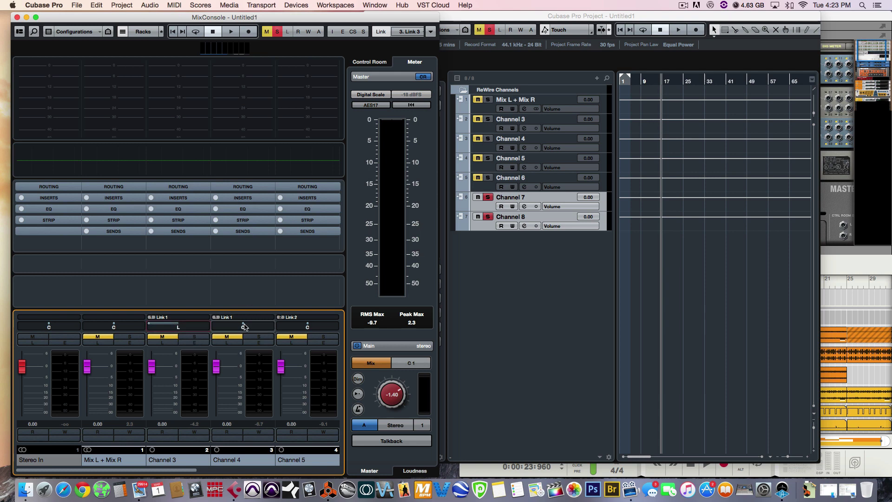
{"action": "left_click_drag", "start_coordinate": [243, 327], "coordinate": [278, 326]}
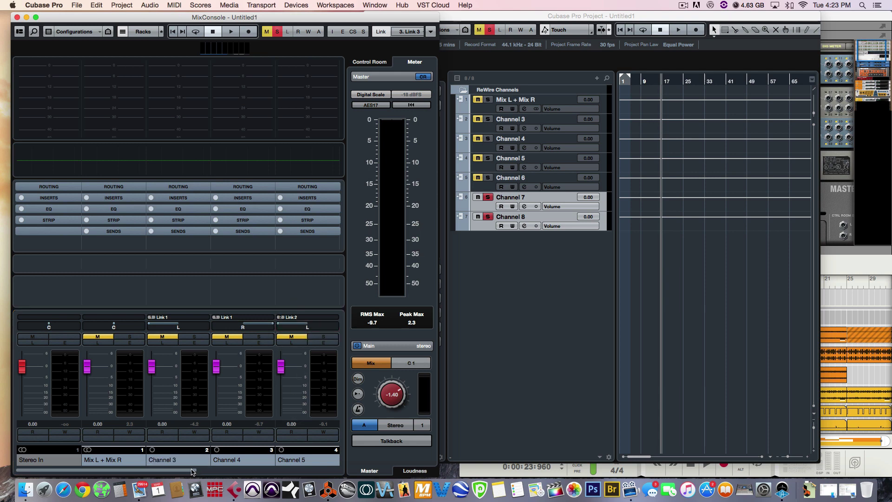
{"action": "left_click_drag", "start_coordinate": [193, 472], "coordinate": [236, 471]}
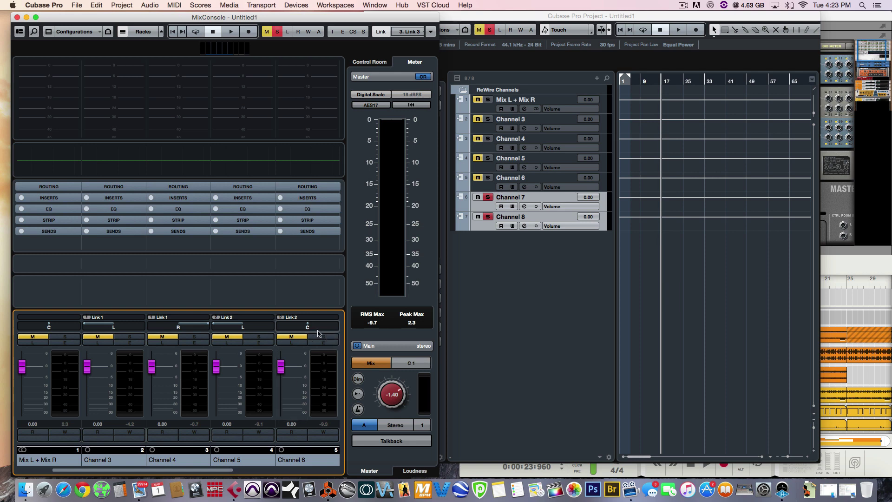
{"action": "left_click_drag", "start_coordinate": [316, 328], "coordinate": [278, 325]}
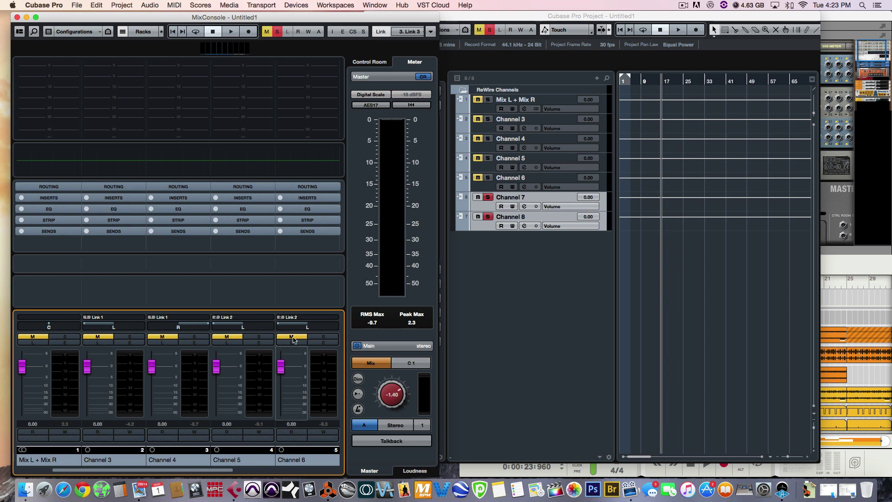
{"action": "left_click_drag", "start_coordinate": [274, 326], "coordinate": [337, 325]}
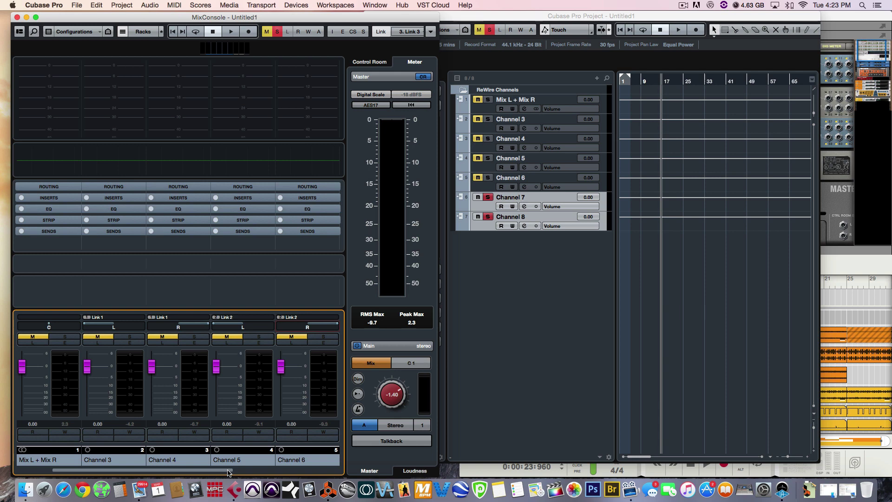
{"action": "left_click_drag", "start_coordinate": [230, 470], "coordinate": [285, 471]}
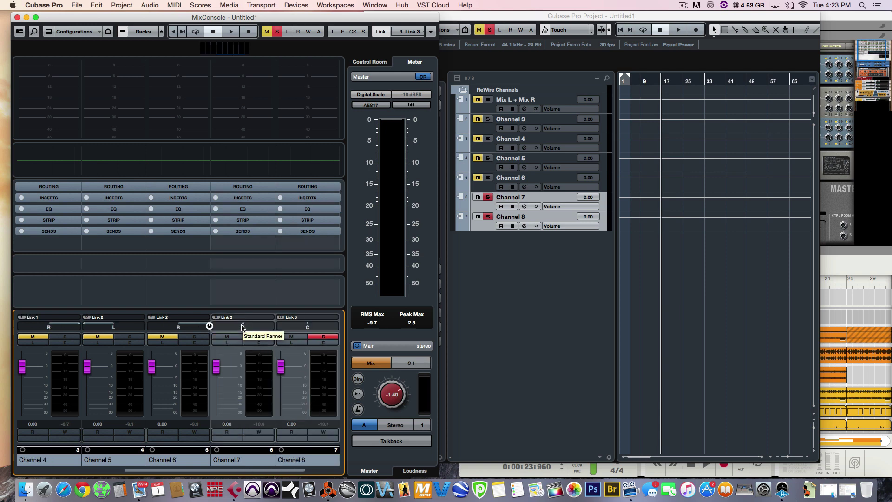
{"action": "left_click_drag", "start_coordinate": [243, 327], "coordinate": [211, 327]}
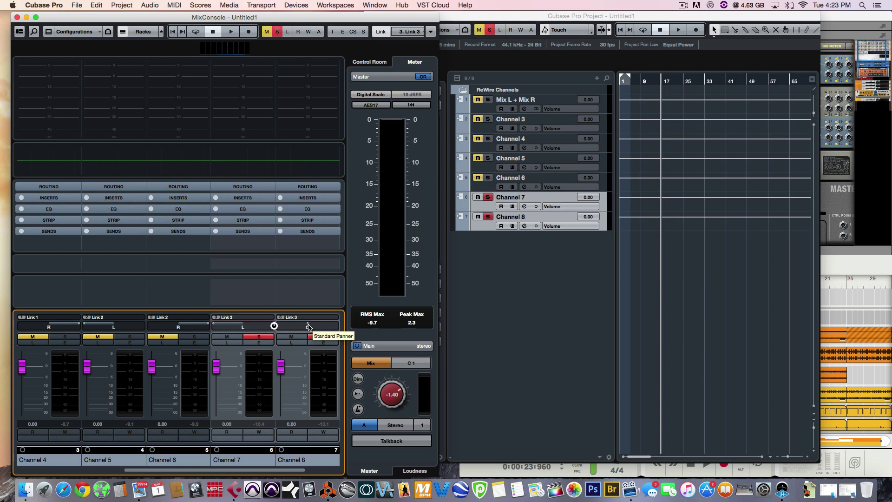
{"action": "left_click_drag", "start_coordinate": [308, 327], "coordinate": [339, 327]}
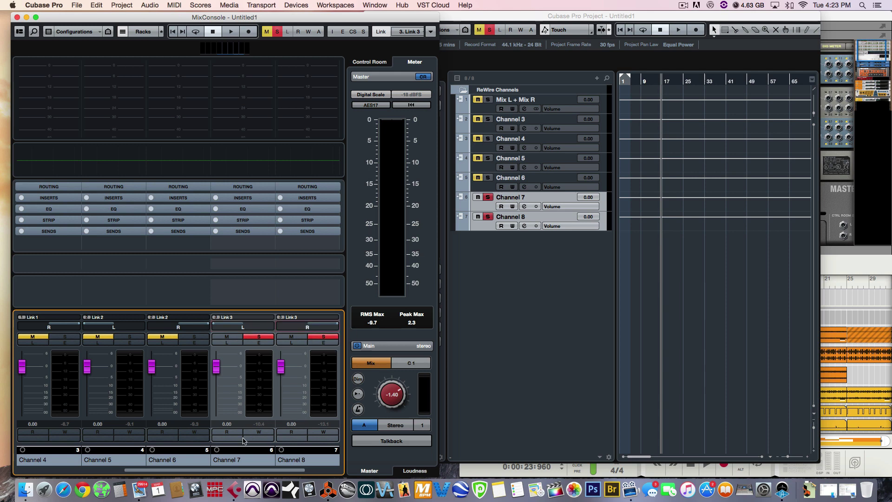
Step: Play back the song briefly to hear the panned ReWire channels, then stop
{"action": "key", "text": "space"}
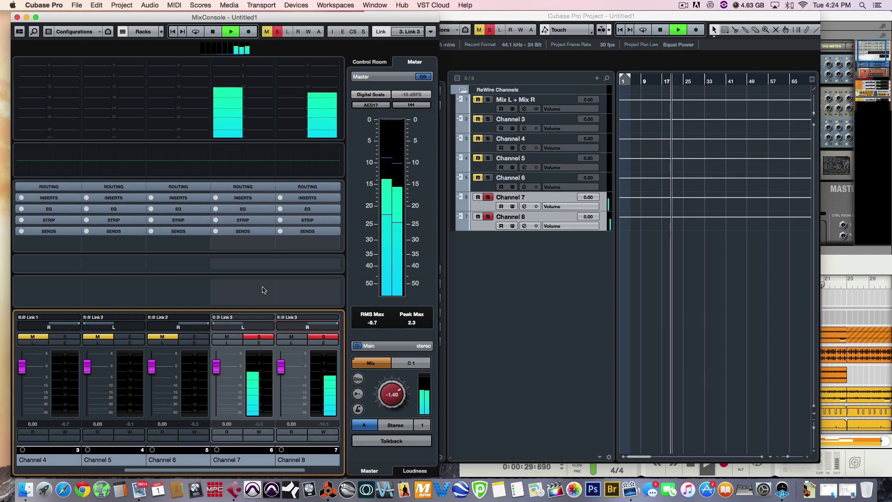
{"action": "key", "text": "space"}
{"action": "left_click", "coordinate": [246, 289]}
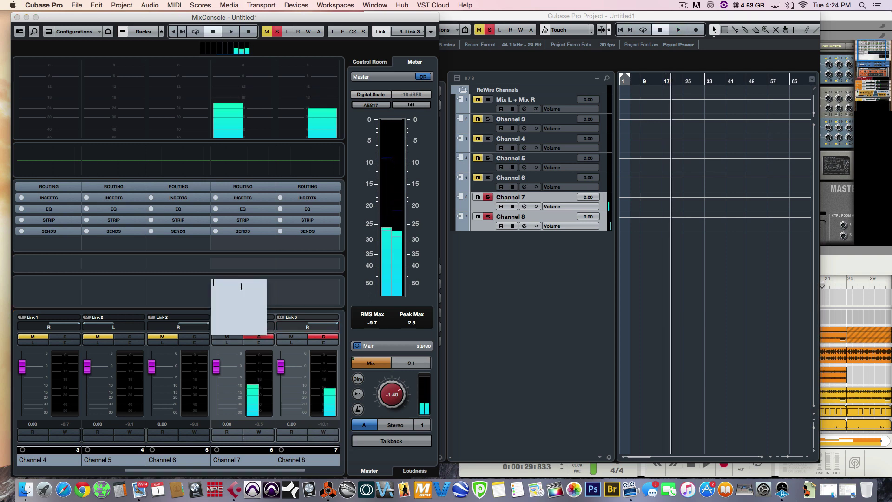
{"action": "left_click", "coordinate": [238, 214]}
Step: Insert Waves Channel Strip SSLGChannel Stereo in Channel 7's first insert slot
{"action": "left_click", "coordinate": [239, 197]}
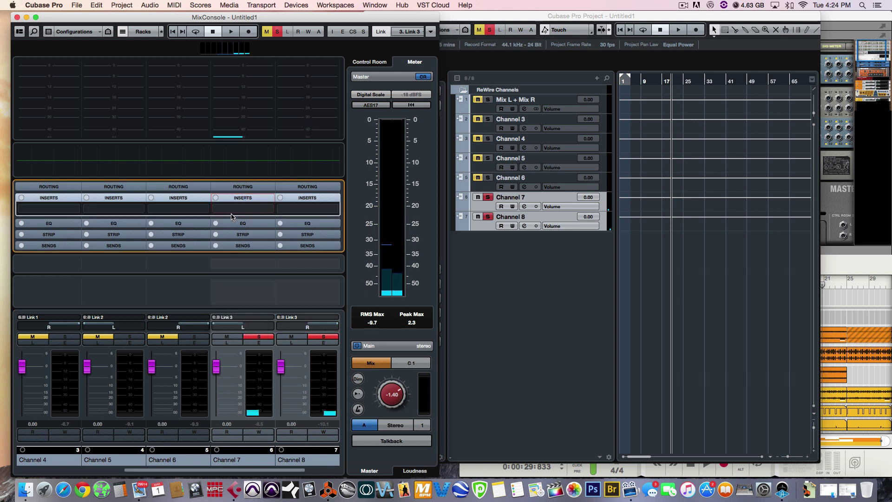
{"action": "left_click", "coordinate": [232, 210]}
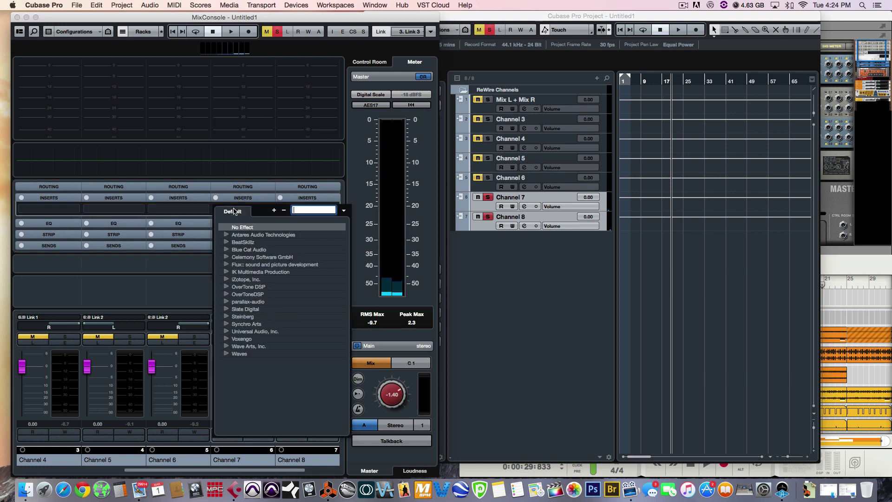
{"action": "left_click", "coordinate": [227, 354]}
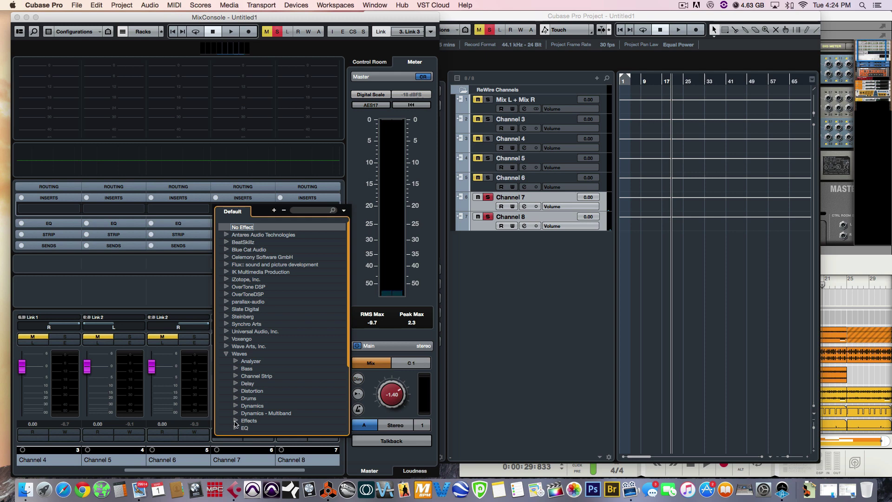
{"action": "left_click", "coordinate": [235, 376]}
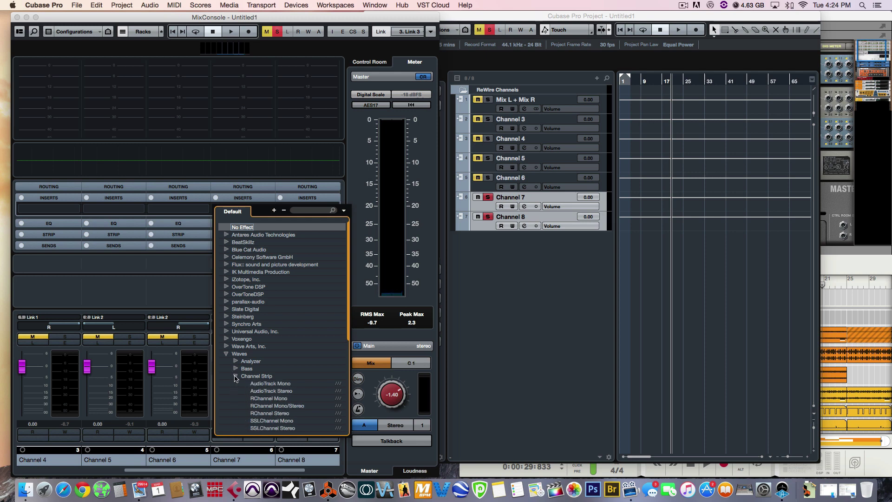
{"action": "scroll", "coordinate": [300, 403], "scroll_direction": "down", "scroll_amount": 5}
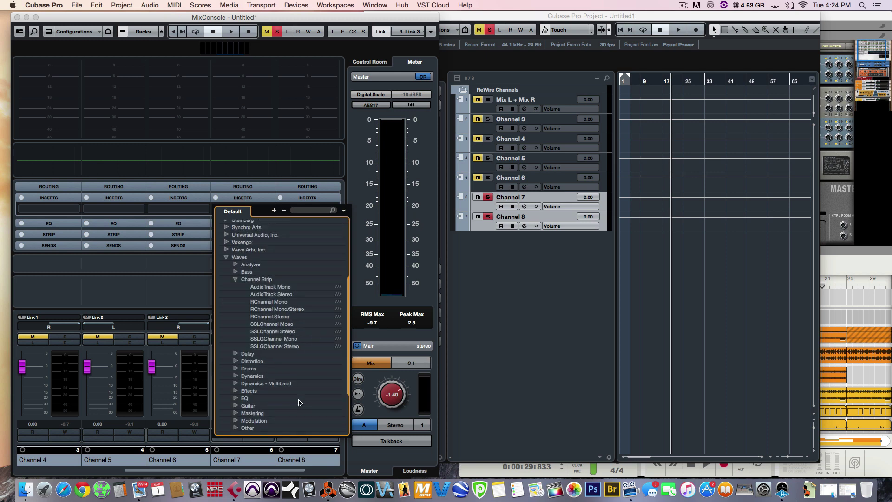
{"action": "left_click", "coordinate": [300, 348]}
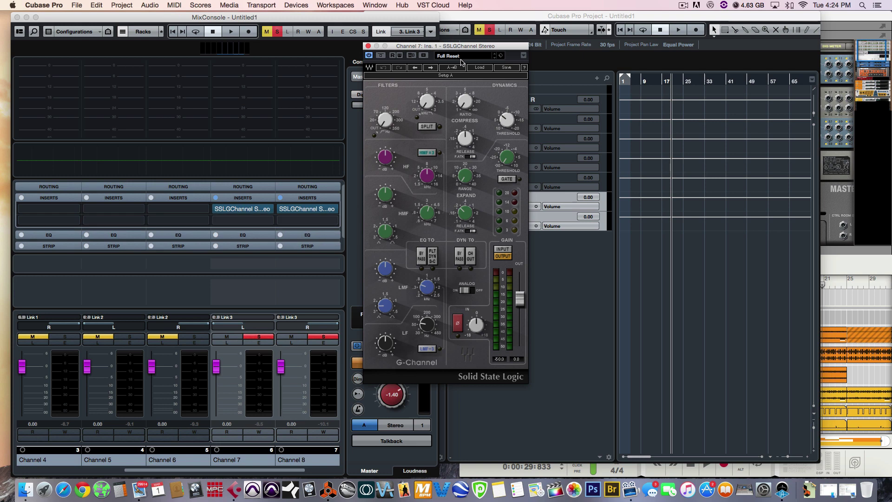
Step: While playing back, boost the SSLGChannel high-frequency gain and adjust the high-mid gain on Channel 7
{"action": "key", "text": "space"}
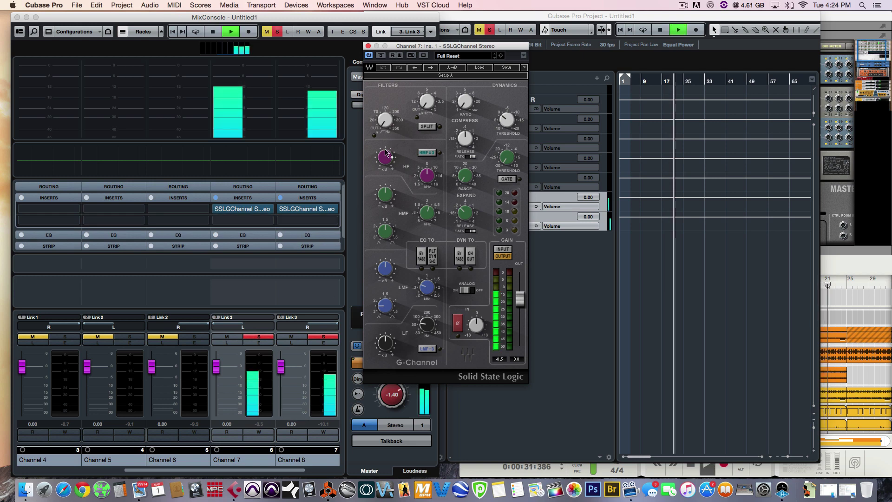
{"action": "left_click_drag", "start_coordinate": [386, 153], "coordinate": [385, 134]}
{"action": "key", "text": "space"}
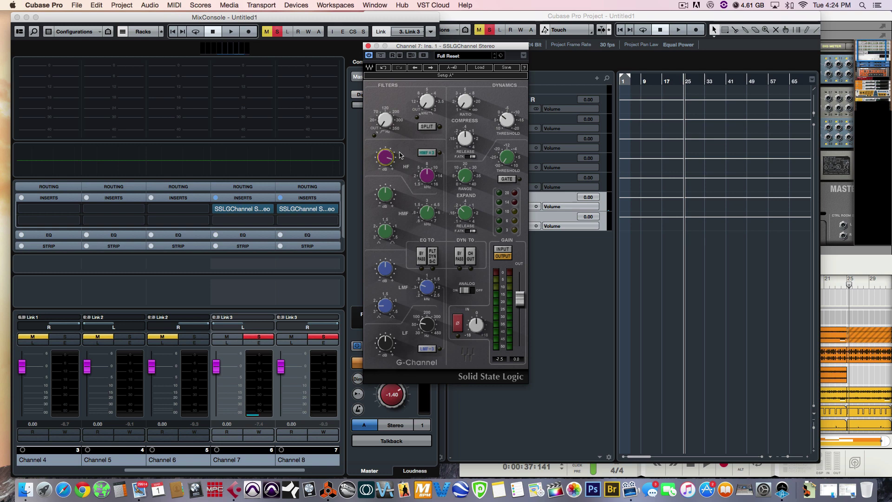
{"action": "key", "text": "space"}
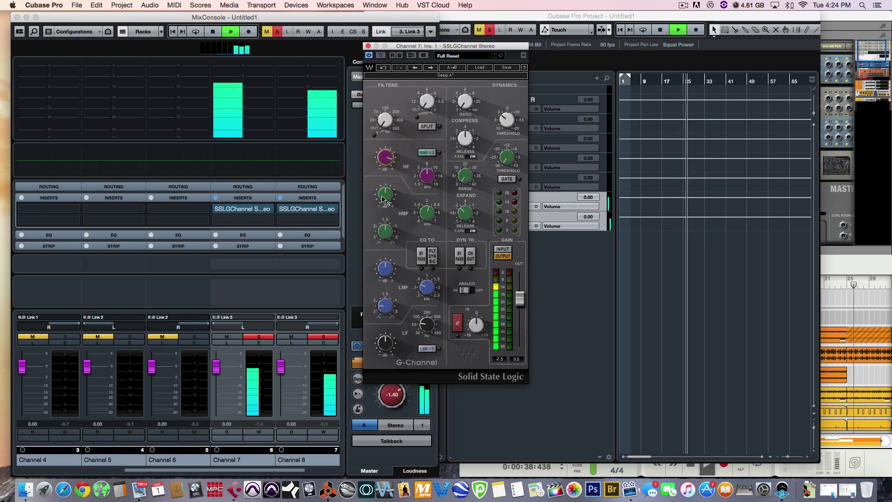
{"action": "left_click_drag", "start_coordinate": [382, 199], "coordinate": [382, 216]}
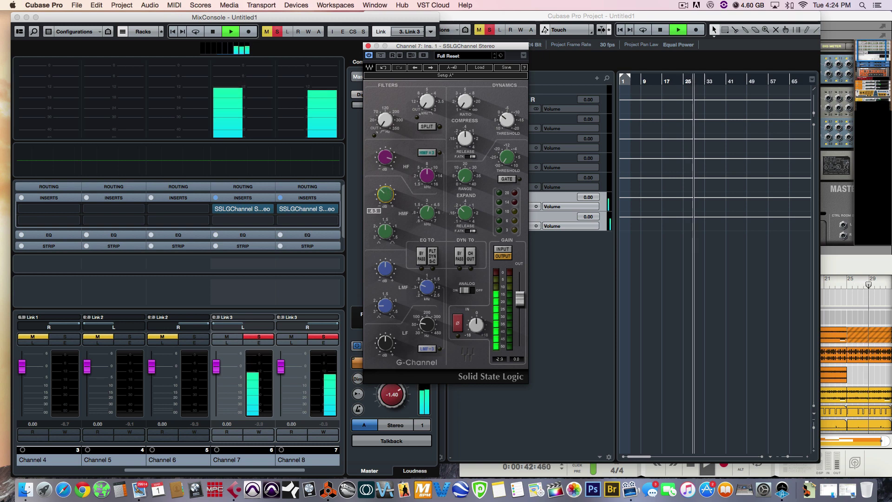
{"action": "mouse_move", "coordinate": [385, 157]}
{"action": "left_mouse_down"}
{"action": "mouse_move", "coordinate": [385, 144]}
{"action": "mouse_move", "coordinate": [384, 160]}
{"action": "left_mouse_up"}
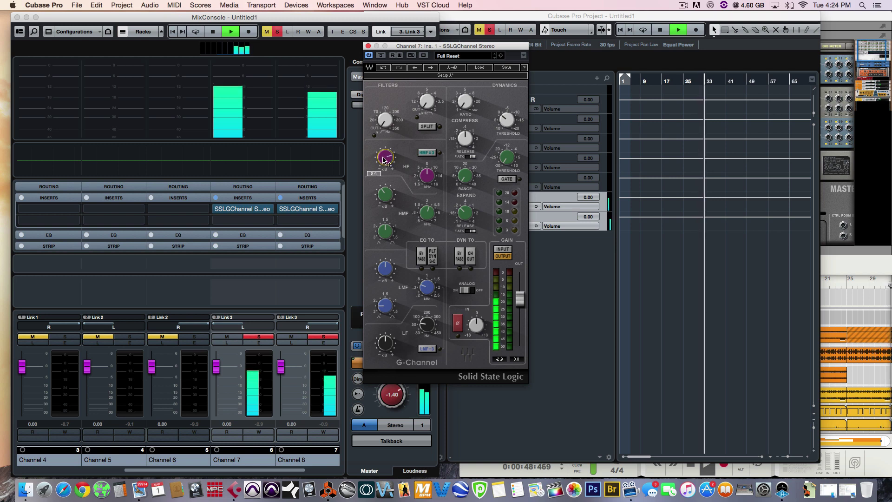
{"action": "key", "text": "space"}
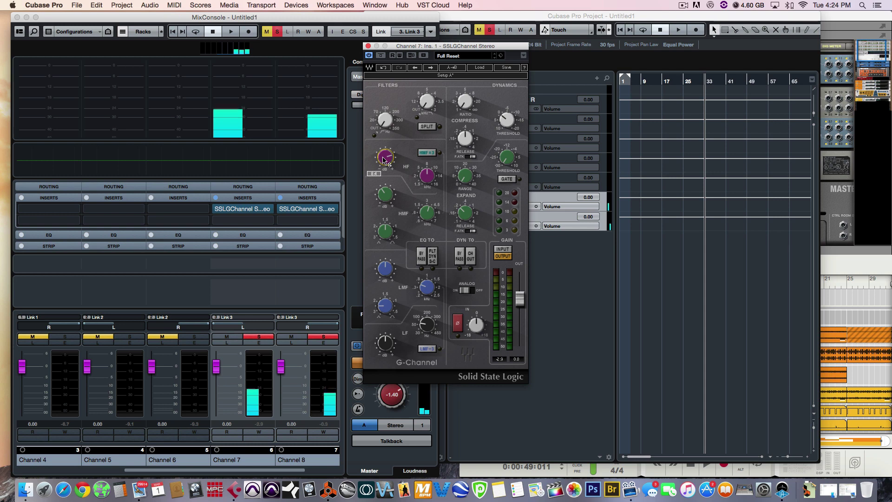
{"action": "mouse_move", "coordinate": [258, 210]}
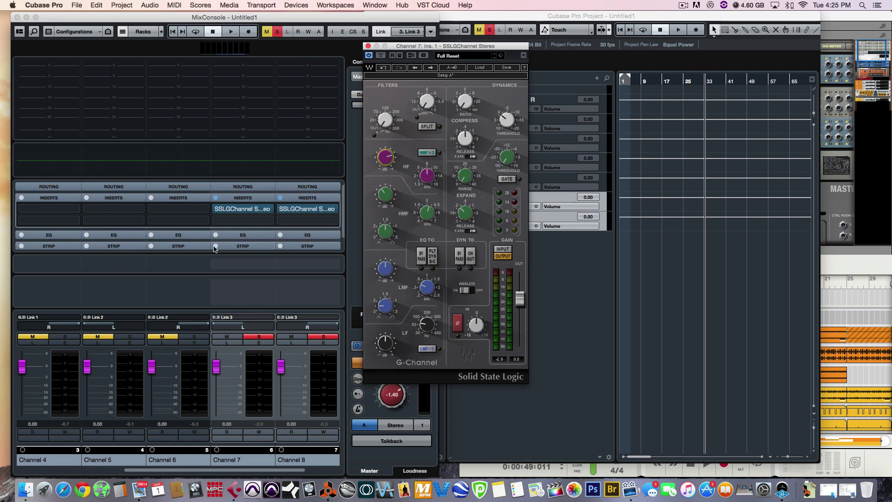
{"action": "mouse_move", "coordinate": [322, 219]}
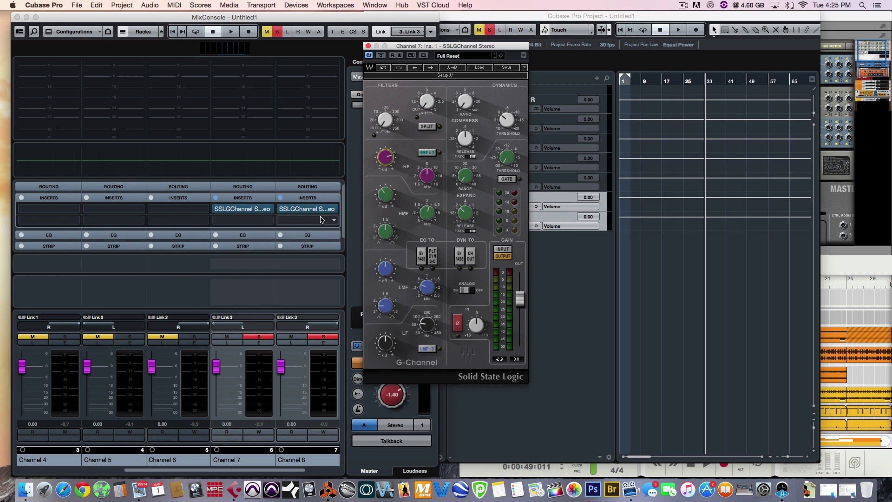